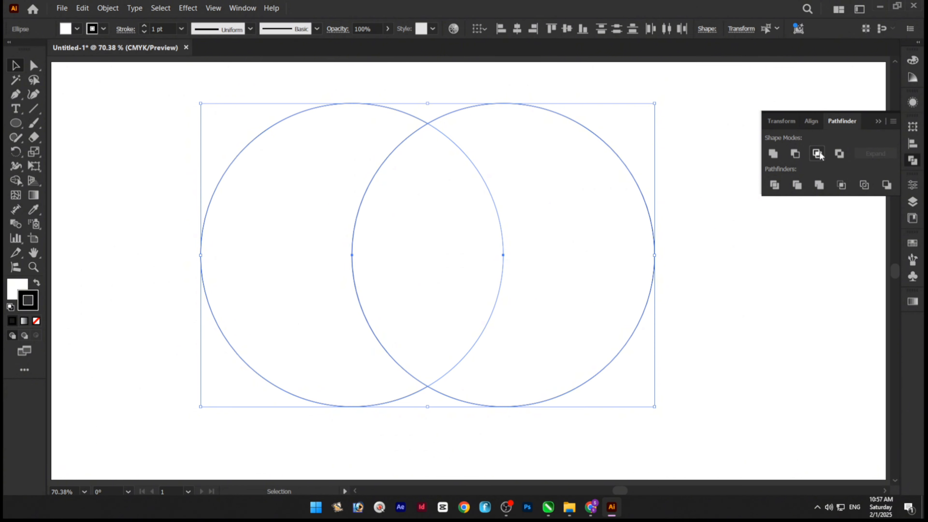
- Intersect the two overlapping circles into a single leaf shape and fill it with black
click(818, 154)
click(878, 121)
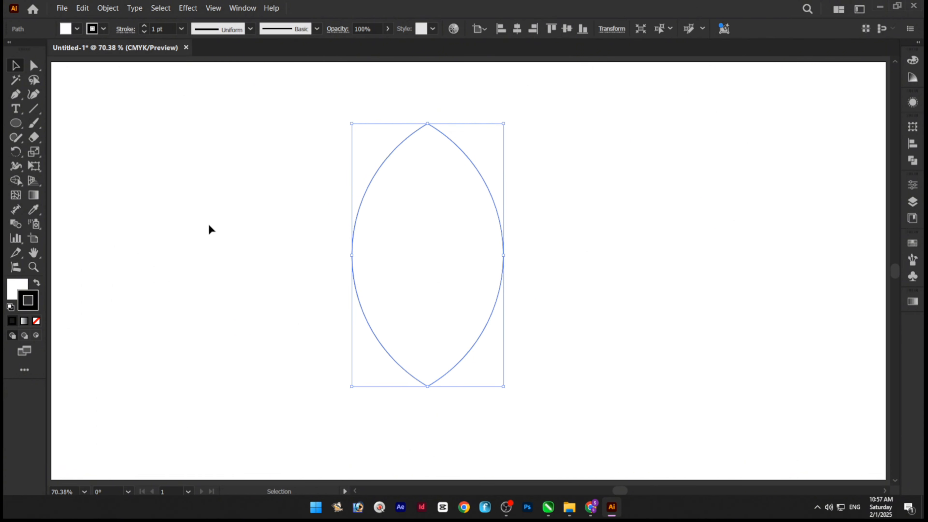
click(913, 244)
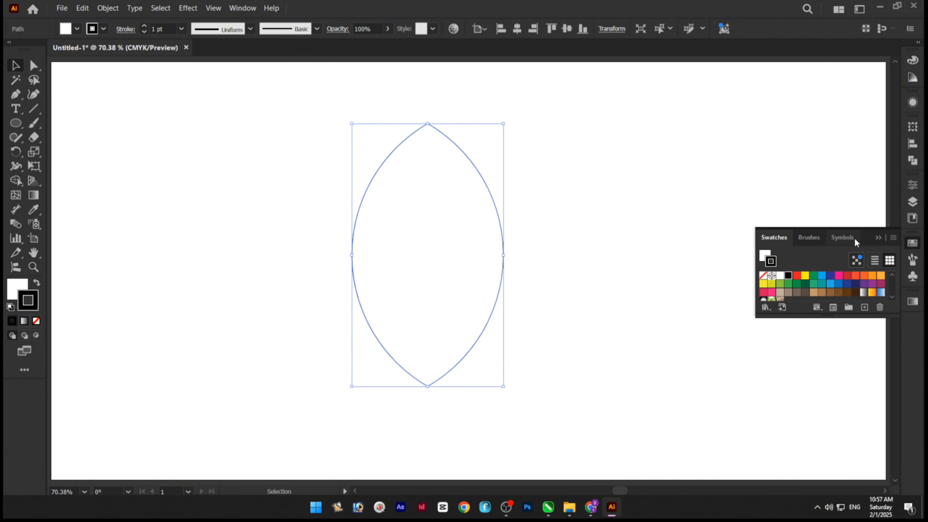
click(879, 238)
click(16, 289)
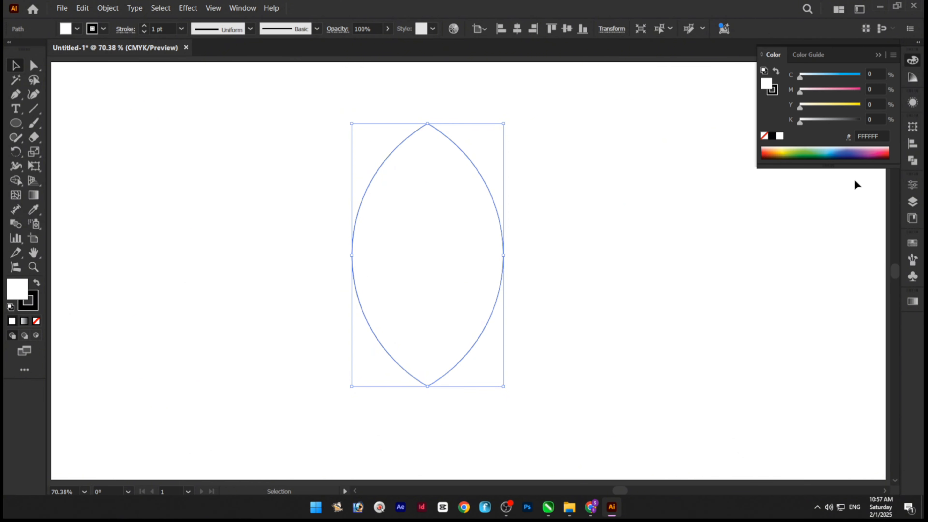
click(773, 136)
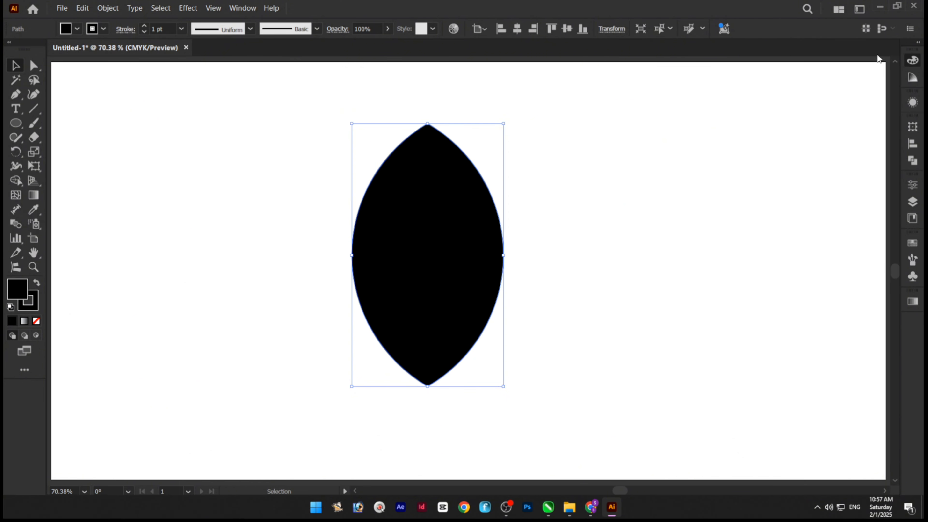
key(ctrl+shift+a)
- Paste a copy of the black leaf in front, scale it down toward the bottom tip, and narrow it to about half its width
click(386, 213)
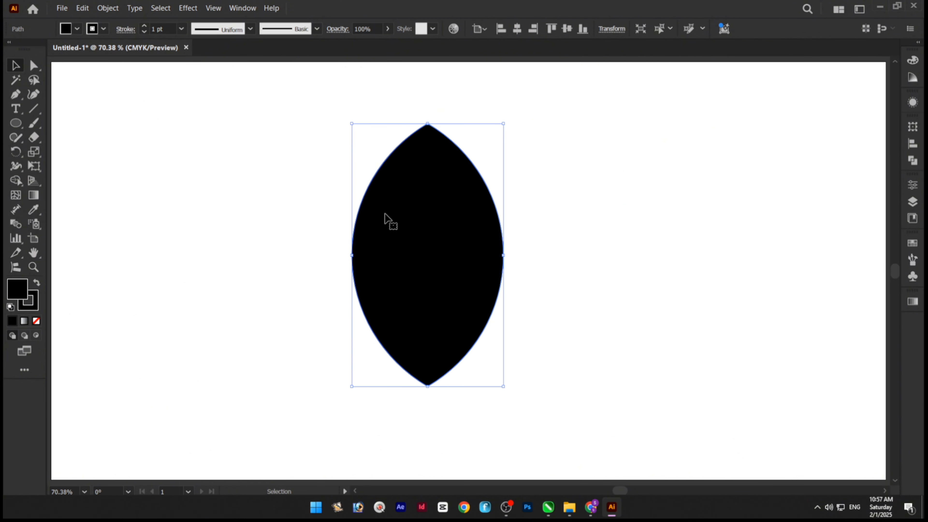
click(84, 8)
click(96, 55)
click(83, 8)
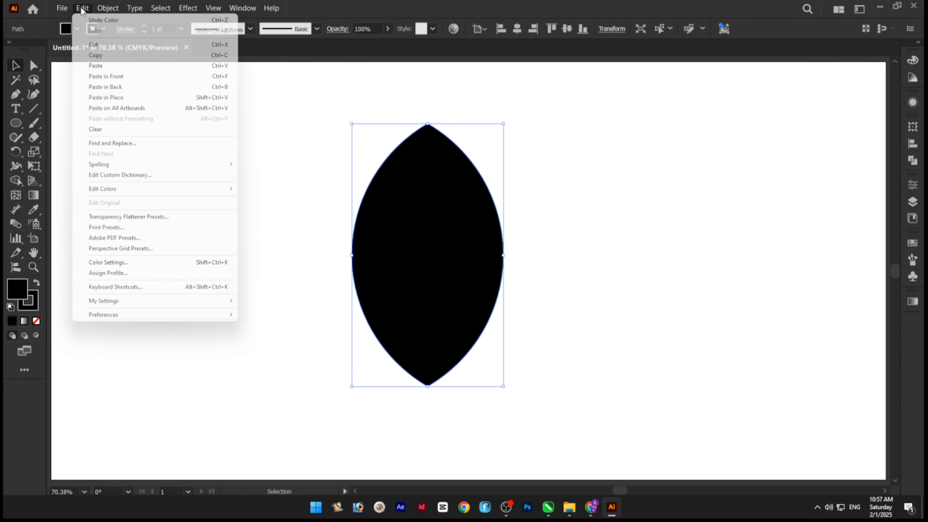
click(98, 76)
drag(428, 125, 428, 221)
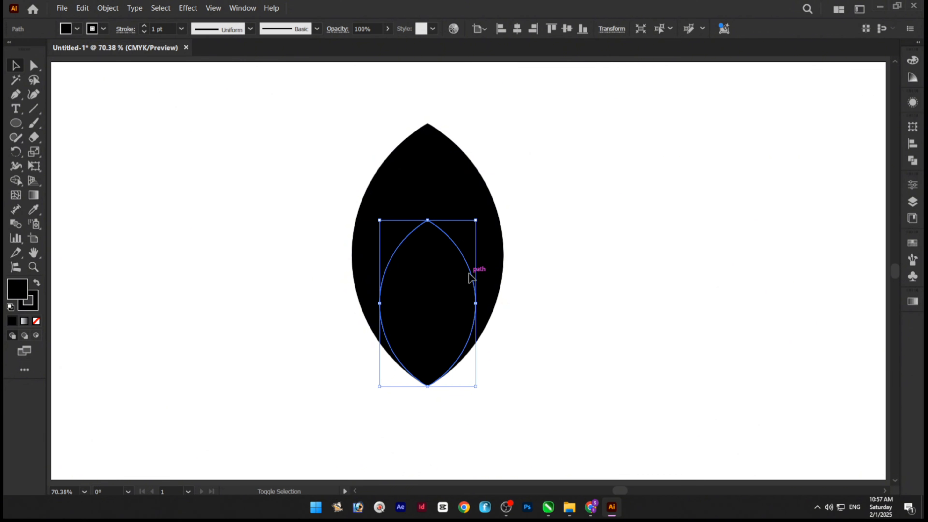
drag(476, 303, 433, 304)
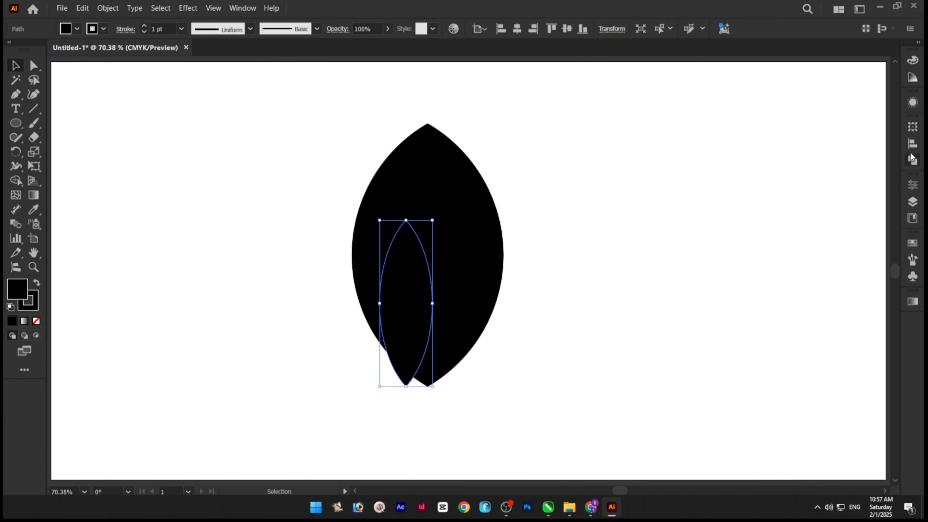
- Fill the narrow inner leaf copy with white
click(913, 243)
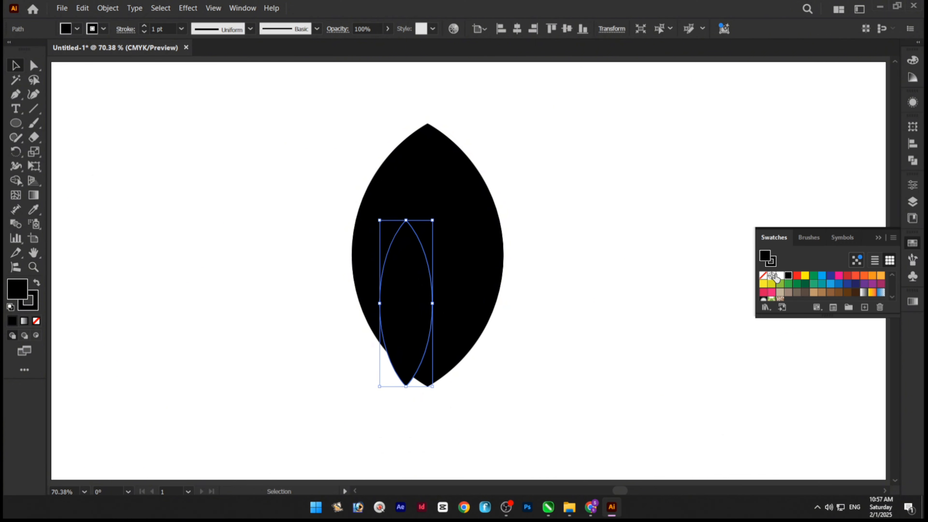
click(780, 277)
click(879, 240)
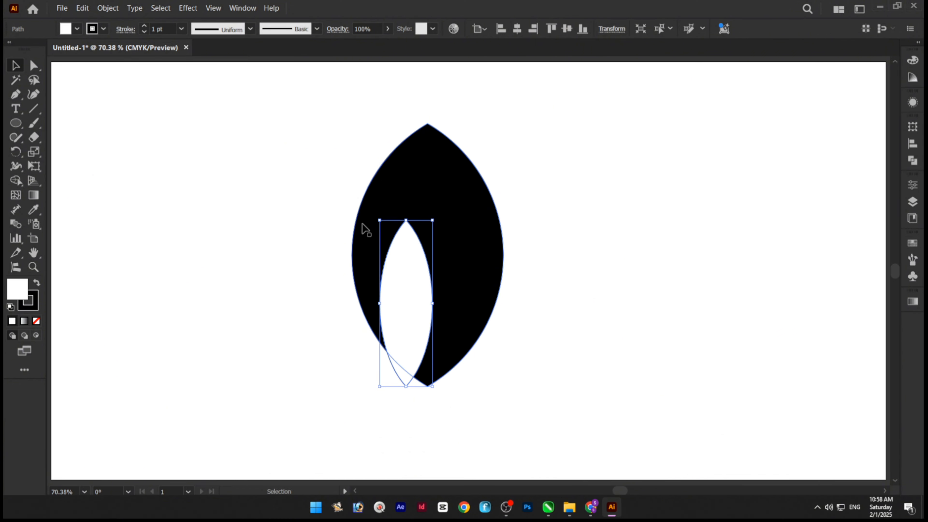
- Align the white inner leaf and the black leaf on their horizontal centers
drag(299, 220, 394, 301)
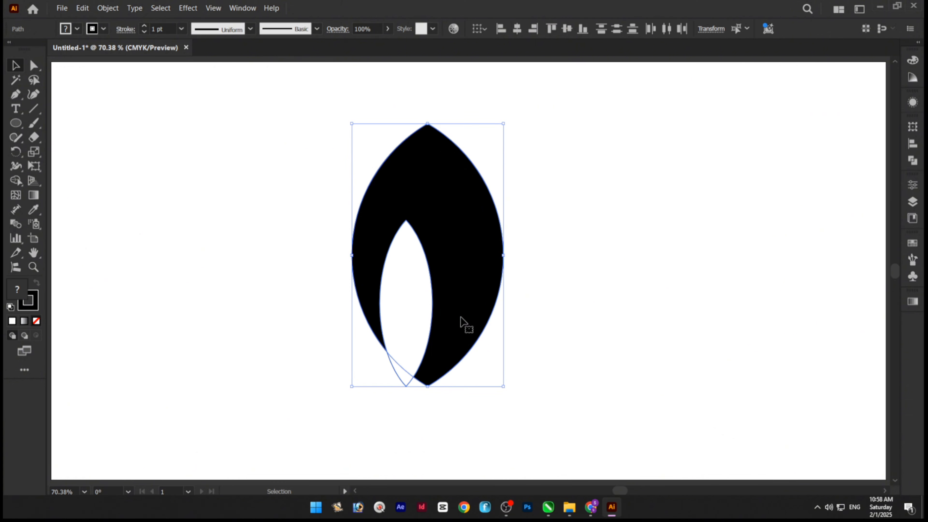
click(913, 144)
click(790, 155)
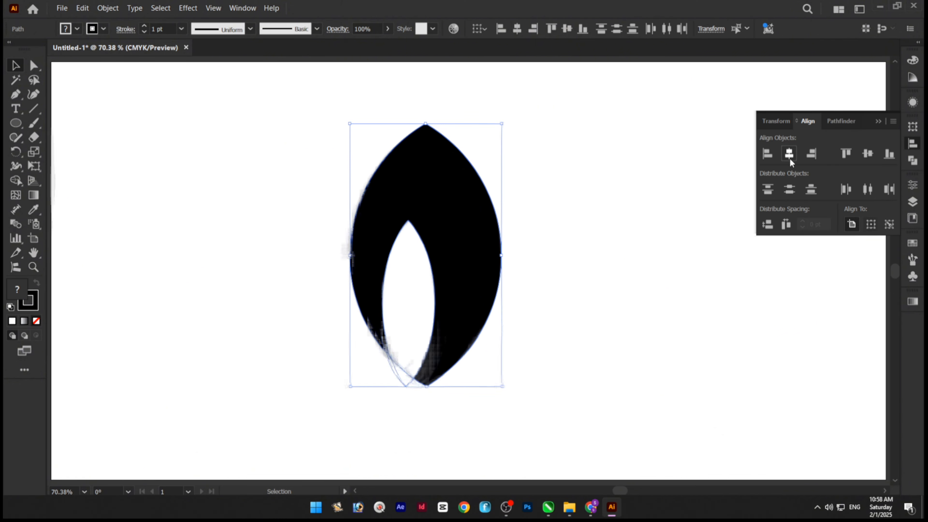
click(688, 254)
- Cut the inner leaf area out of the black leaf with the Shape Builder tool
click(413, 346)
key(ctrl+1)
drag(631, 178, 346, 321)
click(15, 180)
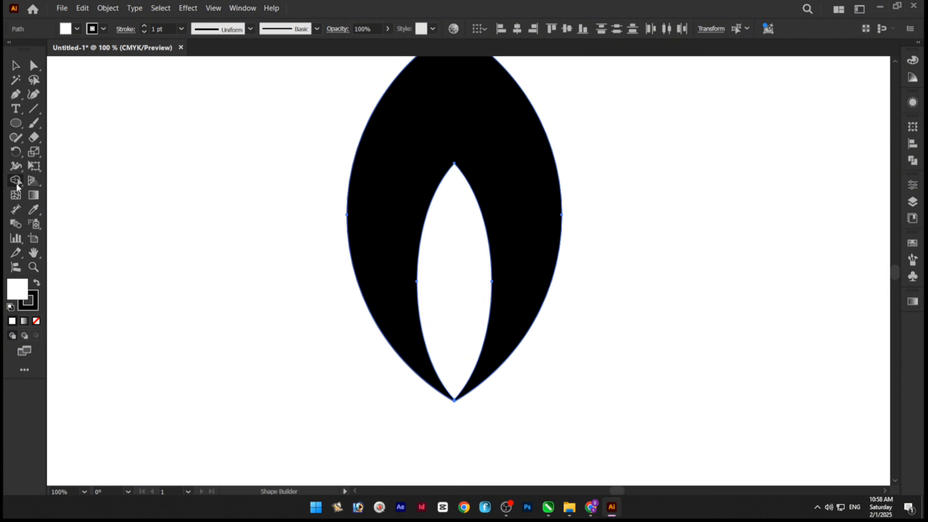
drag(454, 306, 453, 315)
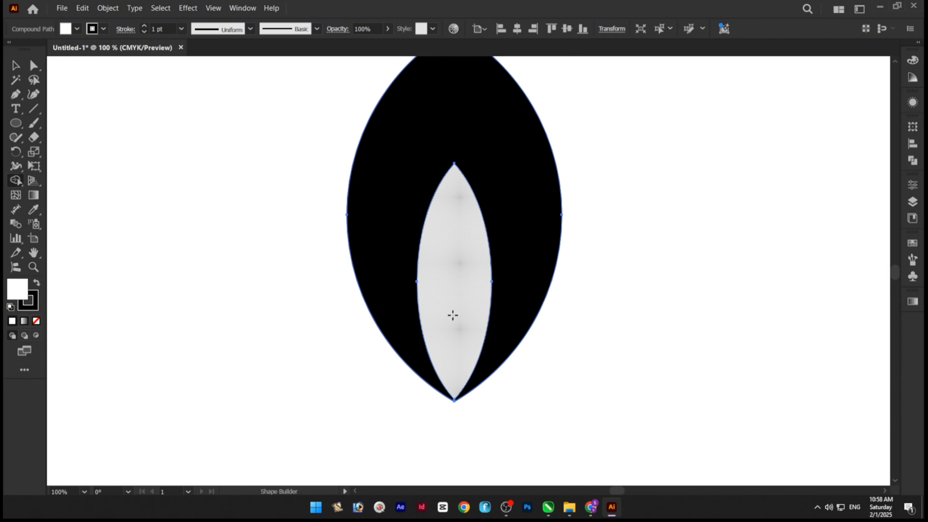
drag(453, 197, 453, 289)
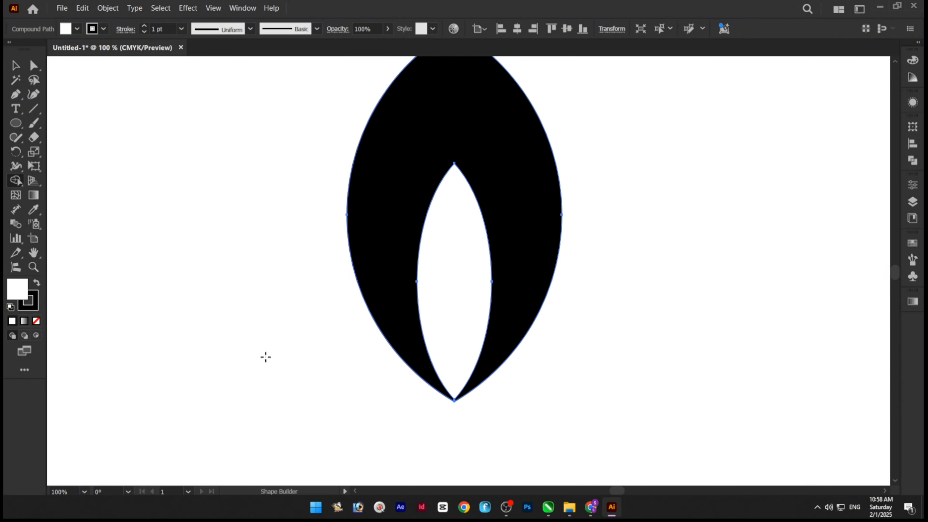
- Scale the cut-out leaf down to about a quarter of its size and make a smaller copy of it beside the original
click(15, 66)
key(ctrl+minus)
drag(273, 114, 568, 427)
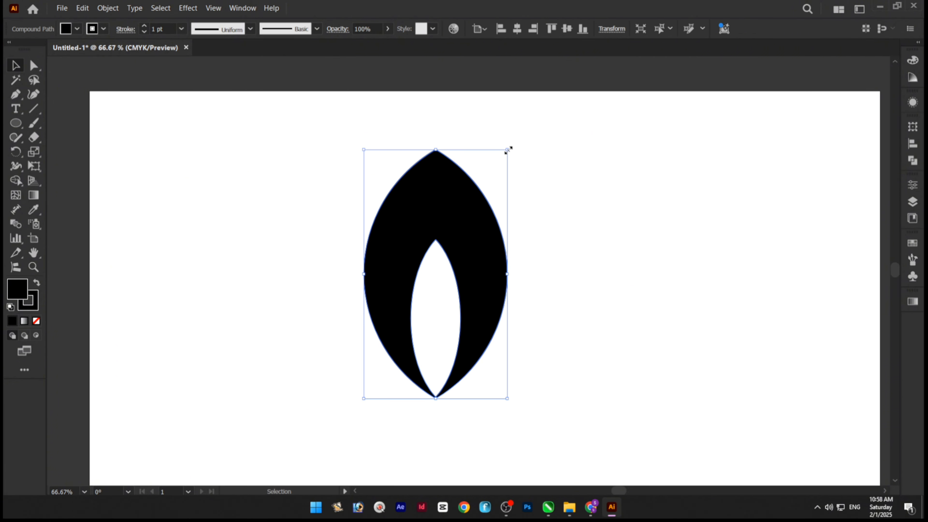
drag(508, 150, 404, 314)
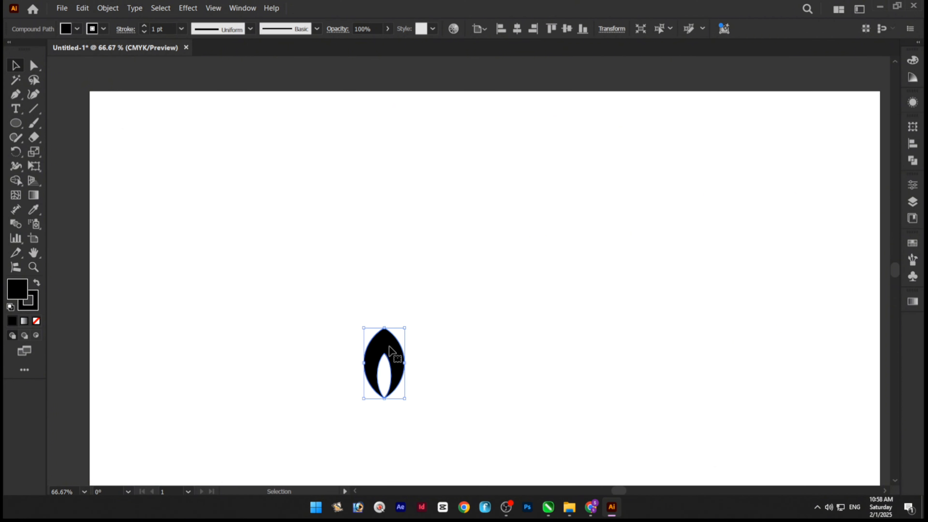
drag(390, 350, 359, 410)
- Rotate the smaller leaf by 45° around its bottom tip
key(ctrl+equal)
key(ctrl+equal)
key(ctrl+equal)
key(ctrl+equal)
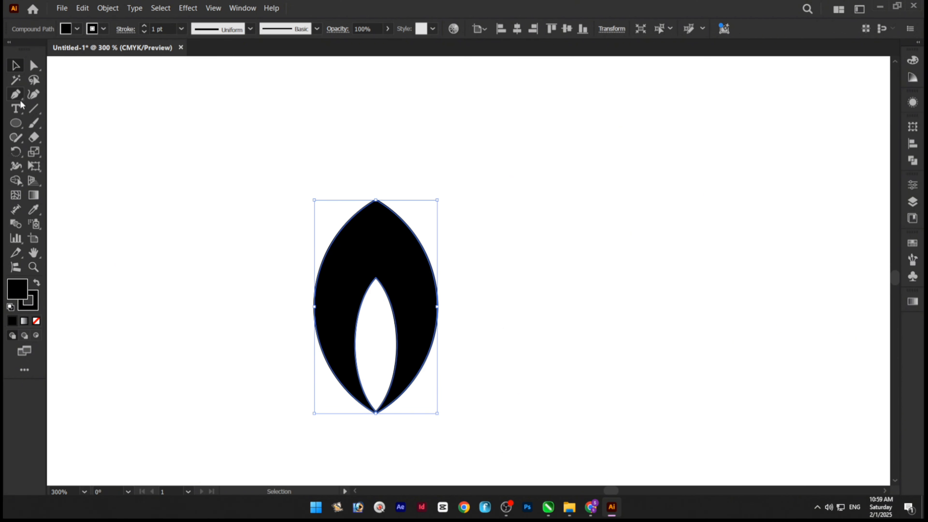
click(14, 153)
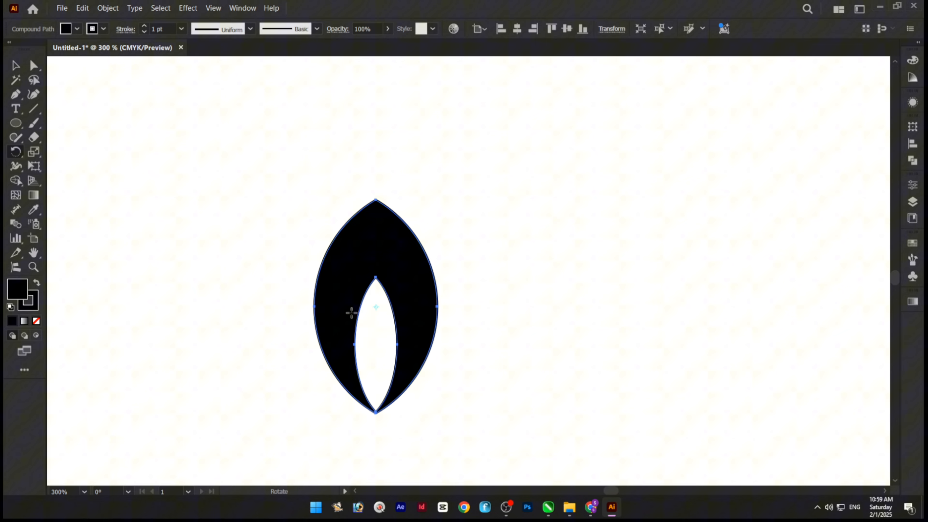
alt+click(376, 413)
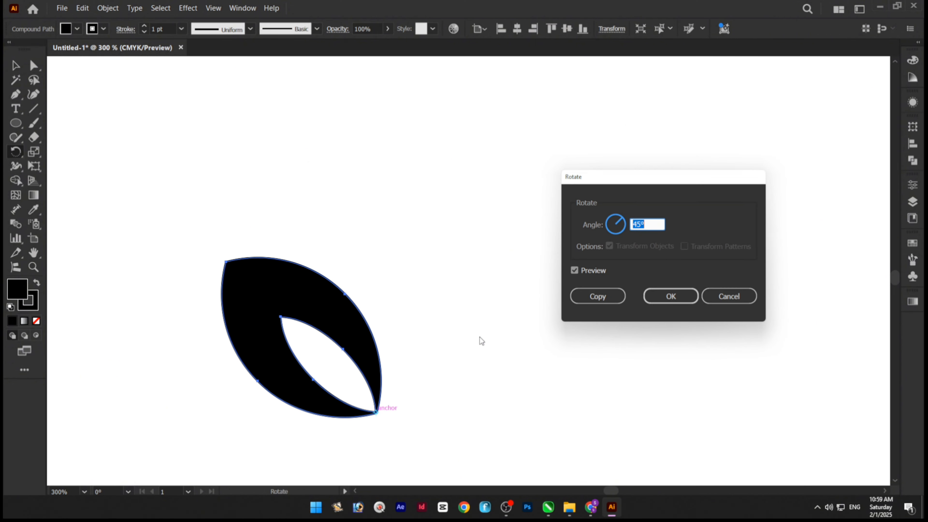
click(679, 297)
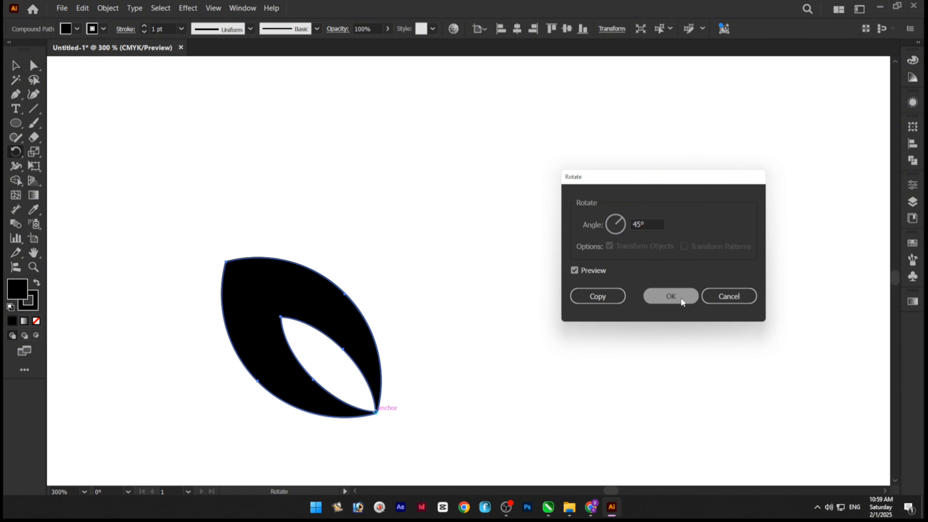
- Reflect a copy of the tilted leaf across the vertical axis and move it to the right to form a mirrored pair
click(15, 65)
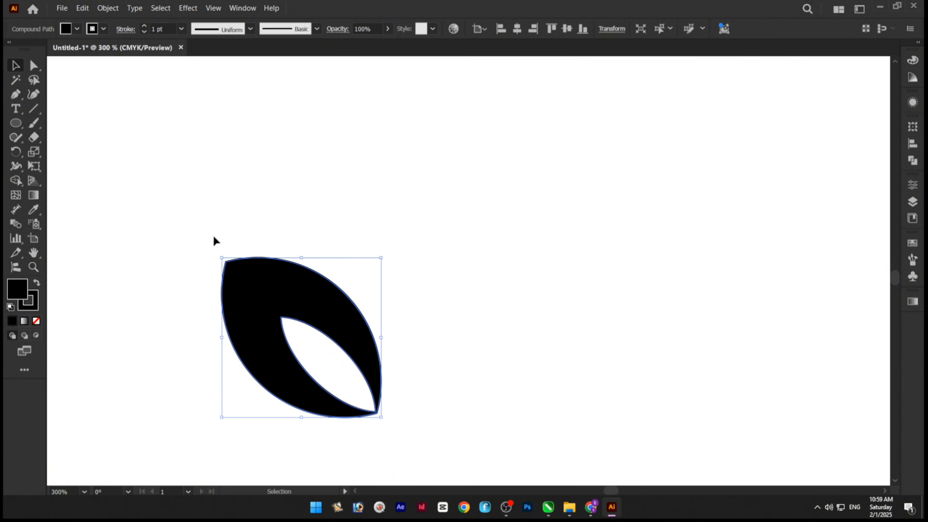
right_click(277, 290)
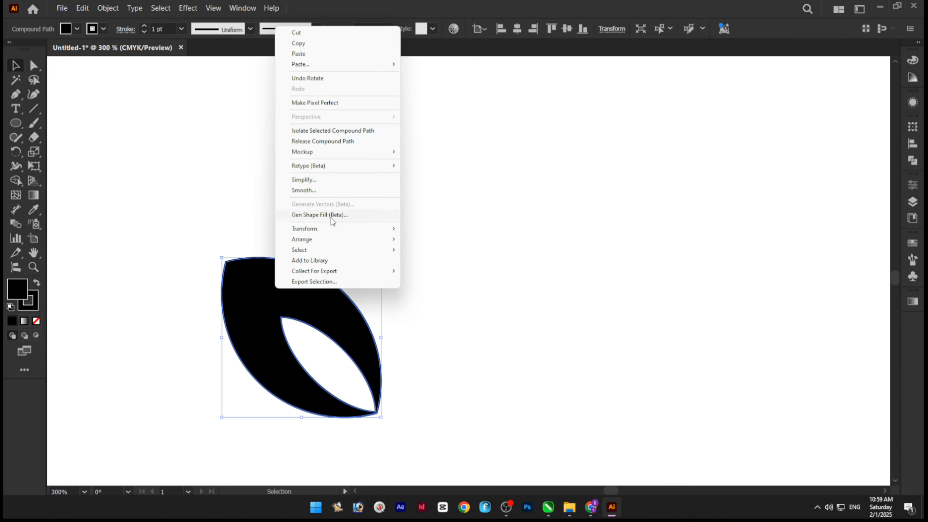
mouse_move(362, 229)
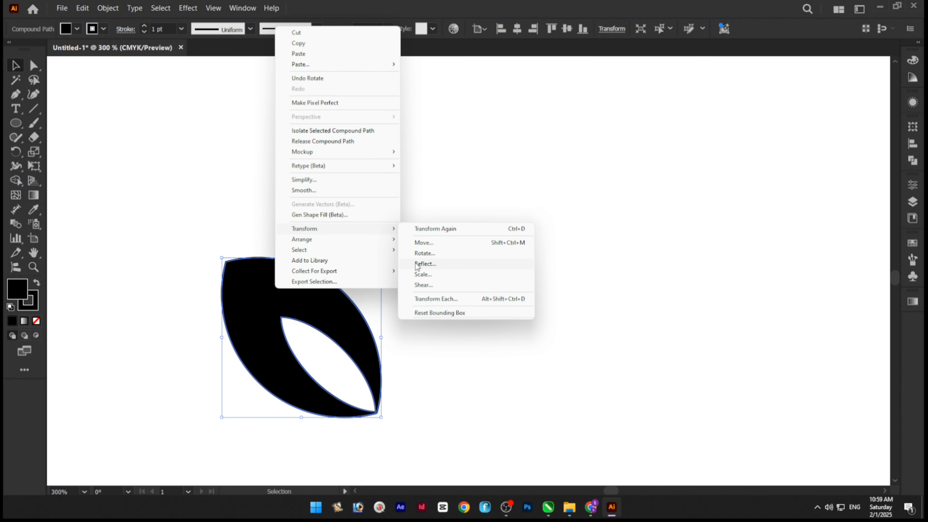
click(426, 264)
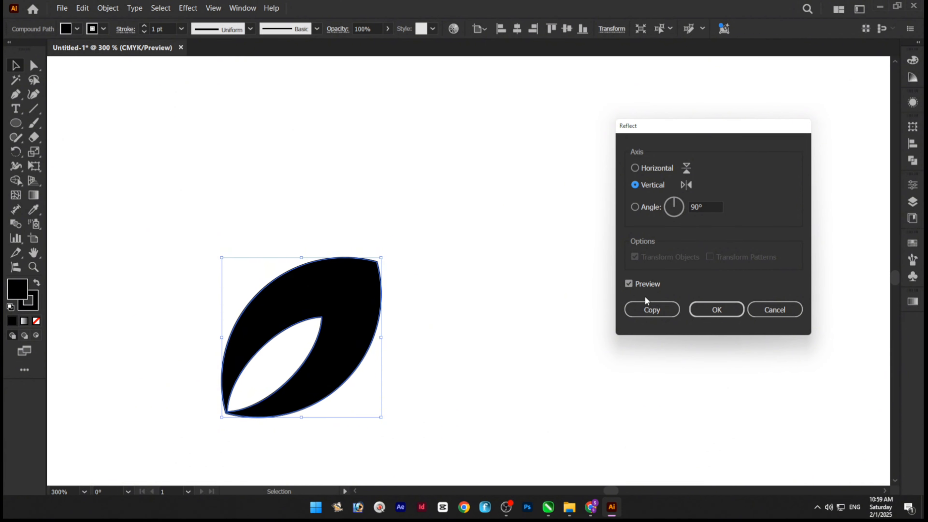
click(651, 311)
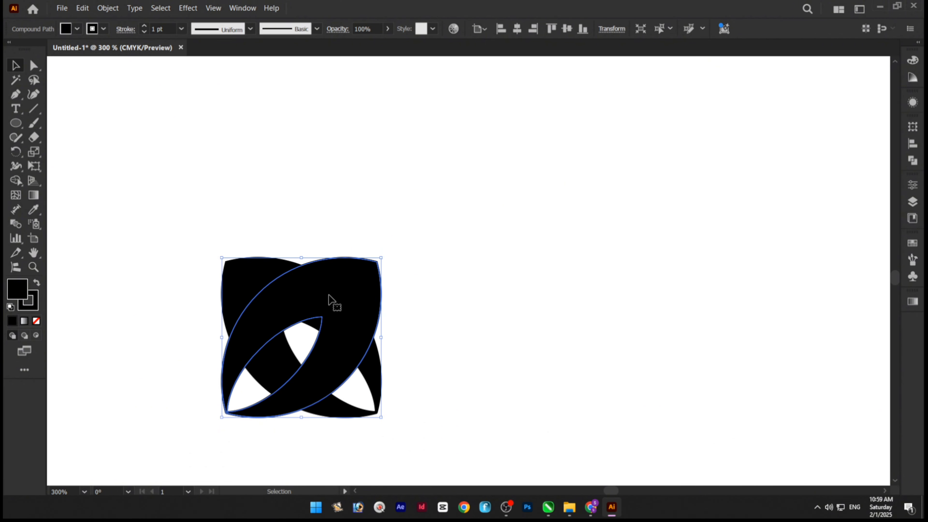
drag(330, 300, 511, 300)
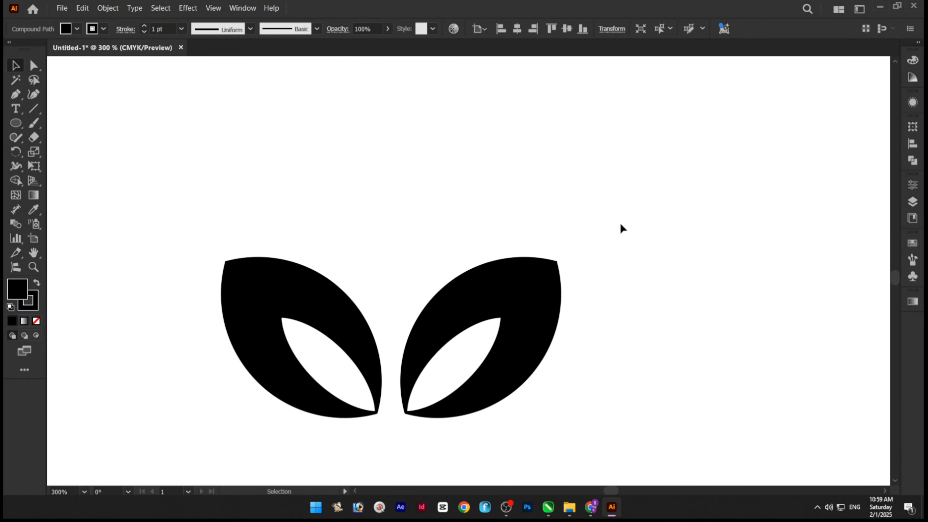
- Group the two mirrored leaves and scale the group down, placing it near the bottom edge of the artboard
drag(669, 183, 191, 409)
right_click(285, 303)
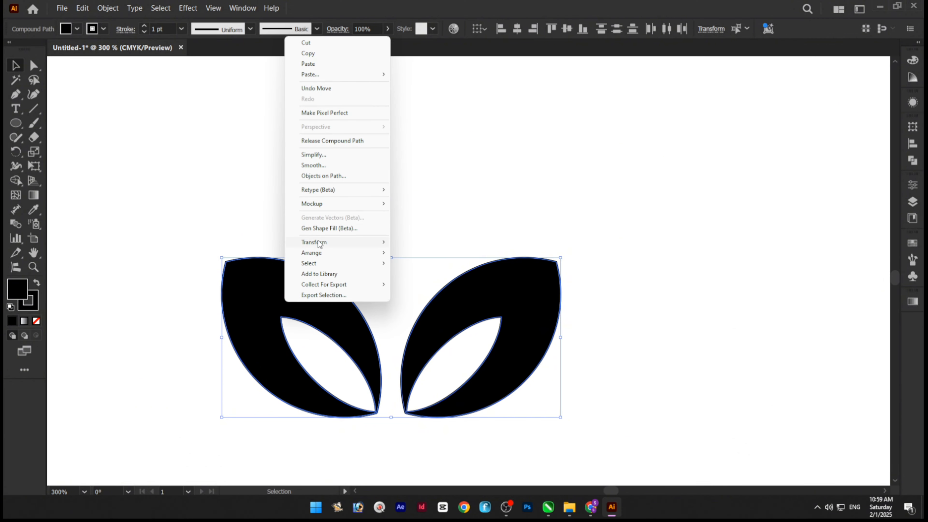
mouse_move(316, 256)
click(521, 317)
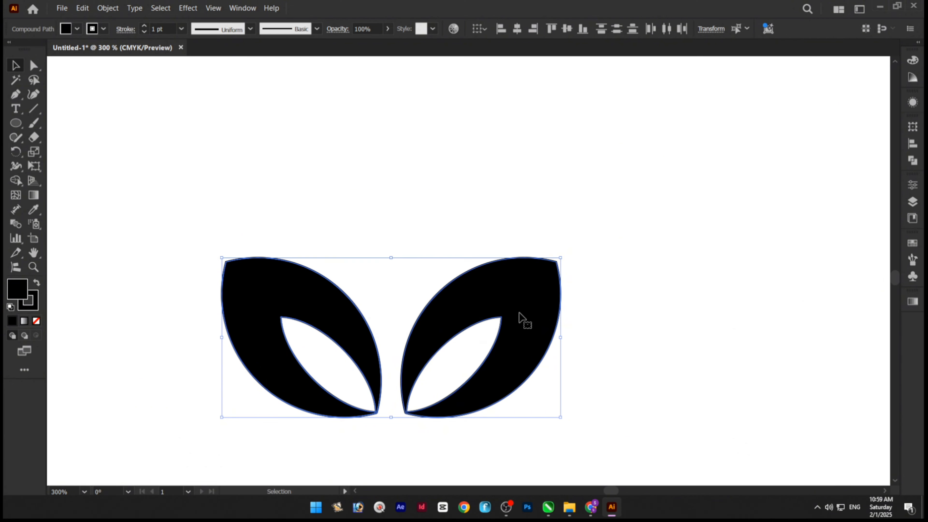
drag(649, 176, 166, 450)
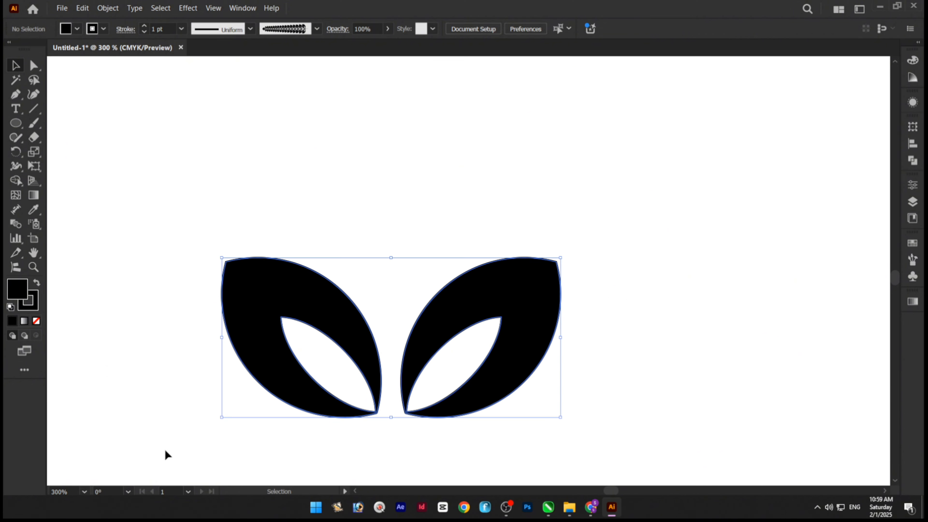
key(ctrl+g)
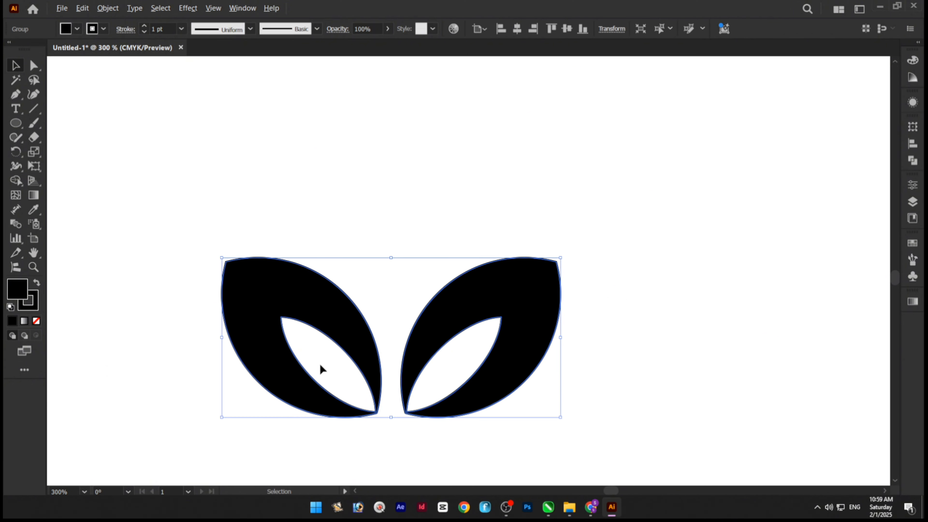
scroll(324, 369, down, 4)
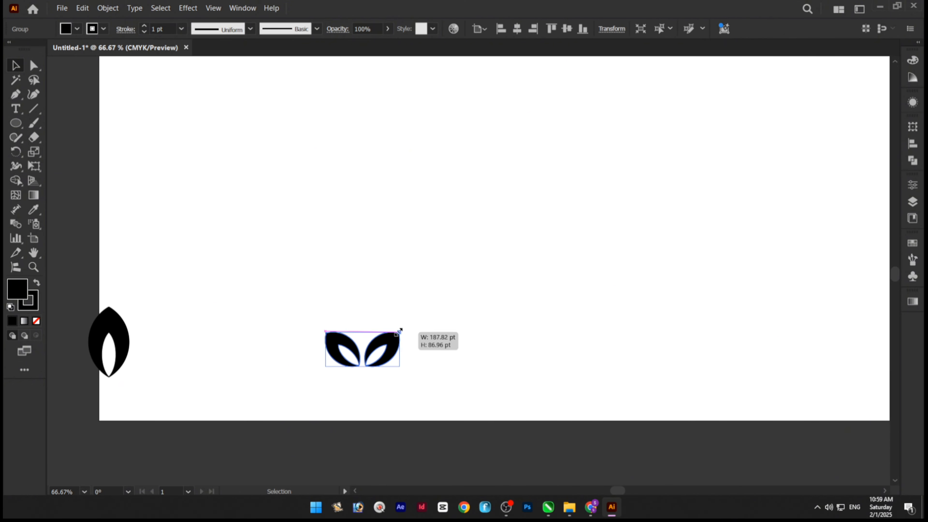
drag(401, 330, 358, 406)
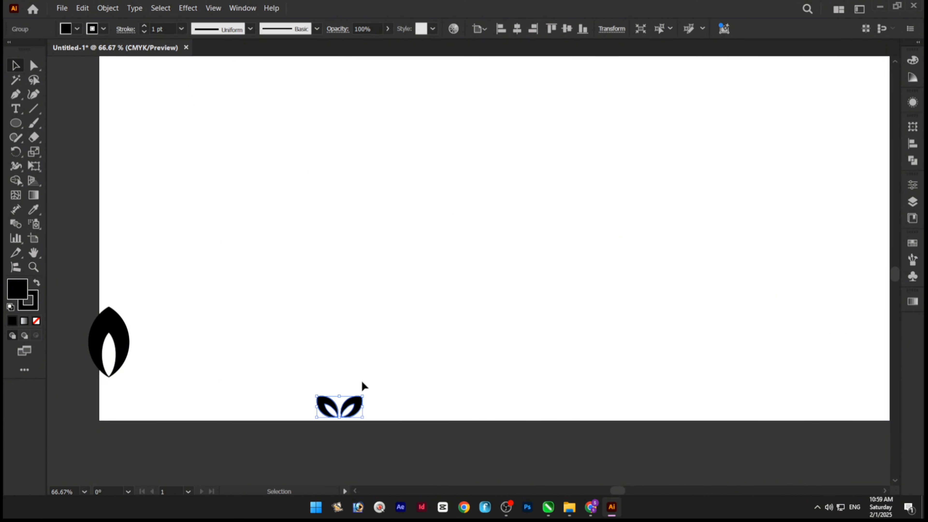
- Apply a Distort & Transform > Transform effect to the leaf pair with a vertical move of -55 pt
click(187, 8)
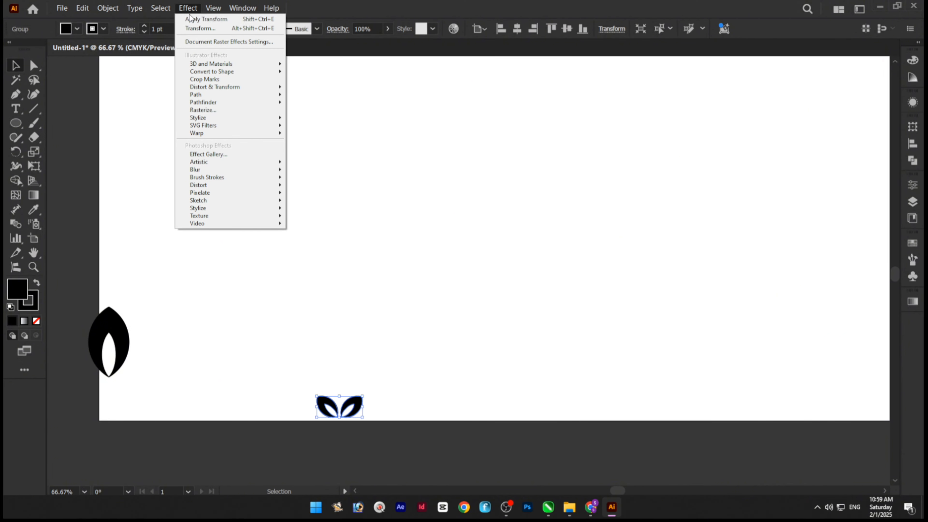
mouse_move(228, 88)
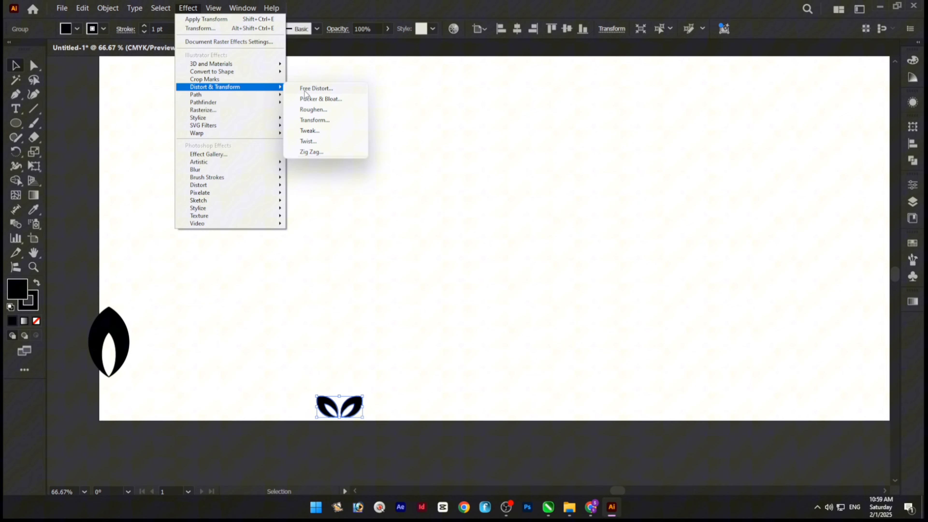
click(324, 122)
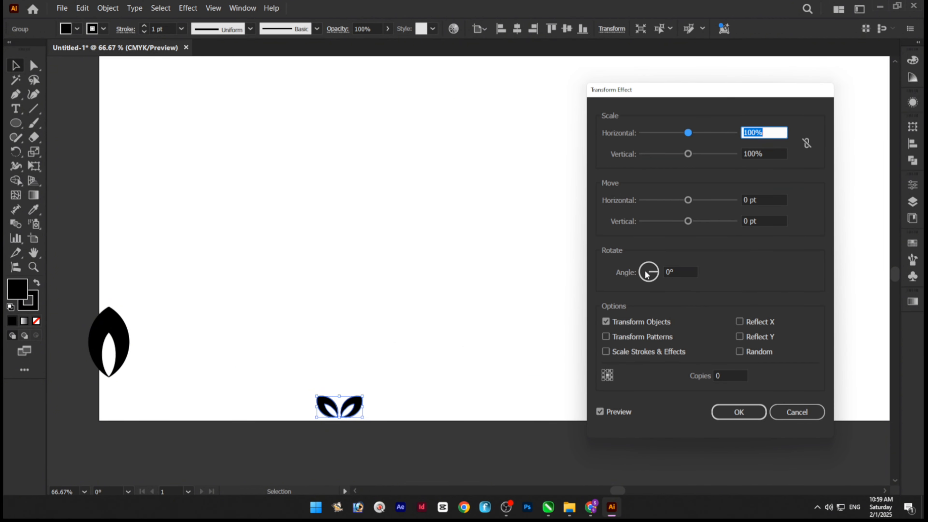
click(768, 220)
key(Down)
key(Down)
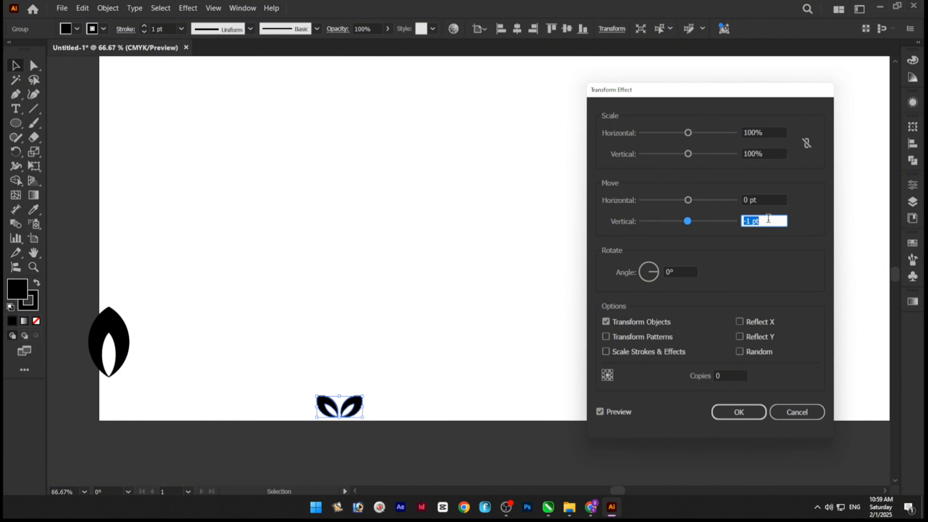
key(Down)
key(Down)
key(Down)
key(Down)
key(Down)
key(Down)
key(Down)
key(Down)
key(Down)
key(Down)
key(Down)
key(Down)
key(Down)
key(Down)
key(Down)
key(Down)
key(Down)
key(Down)
key(Down)
key(Down)
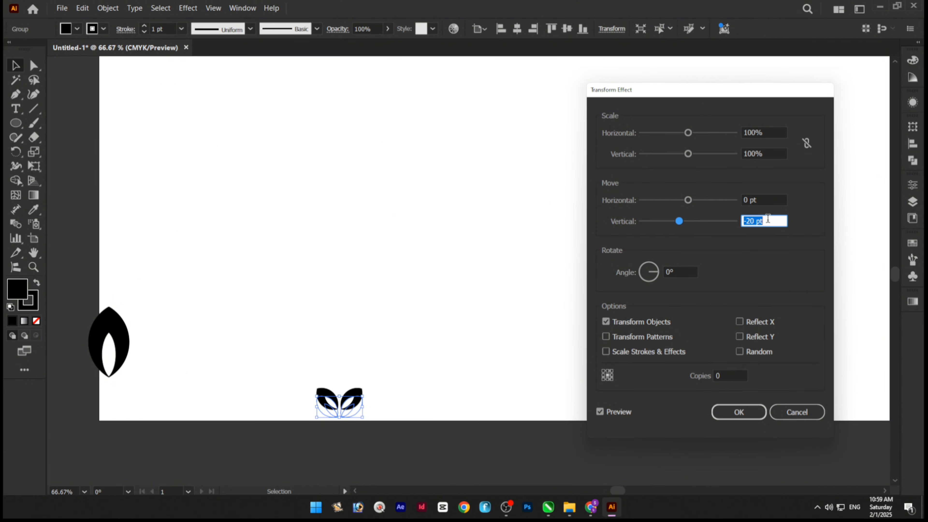
key(Down)
key(Down)
key(Down)
key(Down)
key(Down)
key(Down)
key(Down)
key(Down)
key(Down)
key(Down)
key(Down)
key(Down)
key(Down)
key(Down)
key(Down)
key(Down)
key(Down)
key(Down)
key(Down)
key(Down)
key(Down)
key(Down)
key(Down)
key(Down)
key(Down)
key(Down)
key(Down)
key(Down)
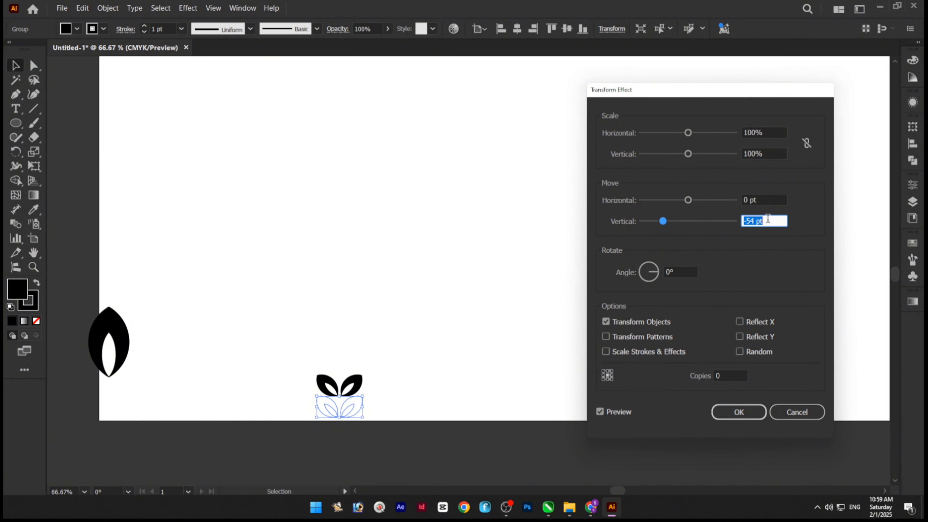
key(Down)
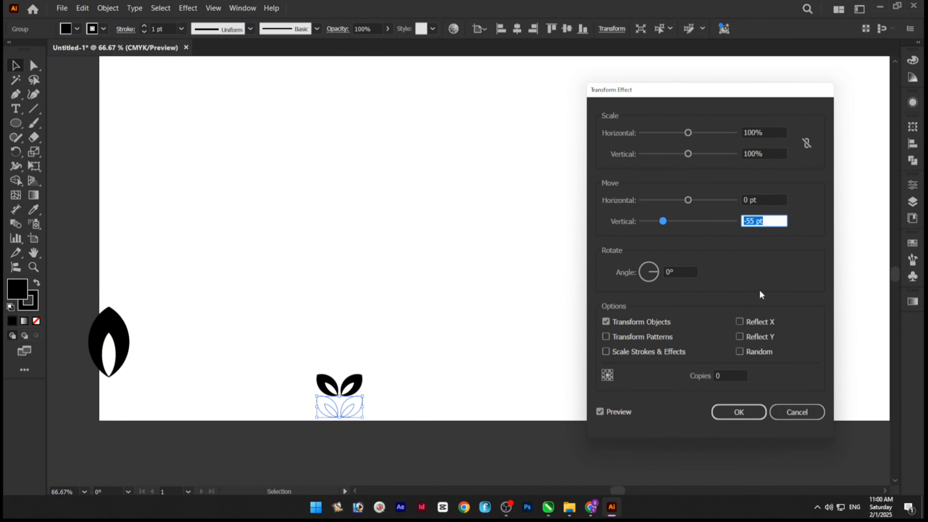
- Set the Transform effect to 15 copies to stack the leaf pairs into a tall column
click(725, 375)
key(Up)
key(Up)
key(Up)
key(Up)
key(Up)
key(Up)
key(Up)
key(Up)
key(Up)
key(Up)
key(Up)
key(Up)
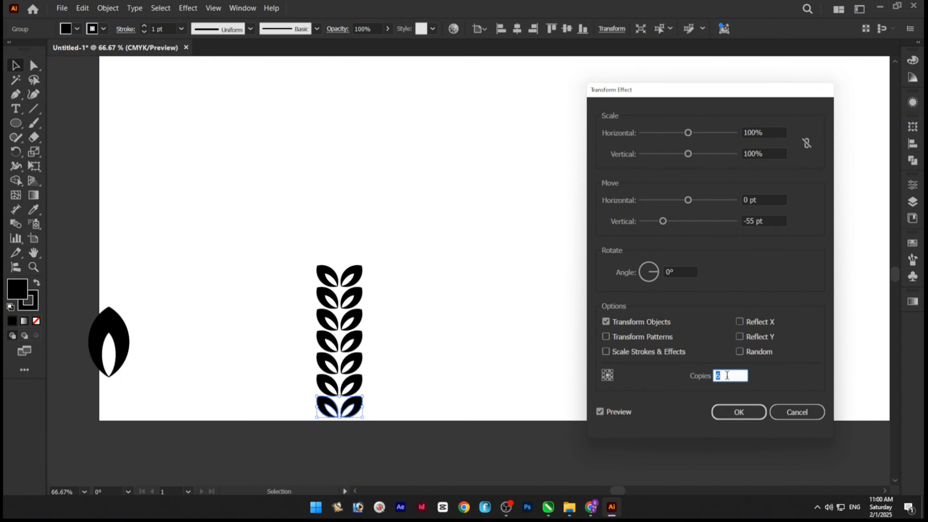
key(Up)
key(Up)
key(Up)
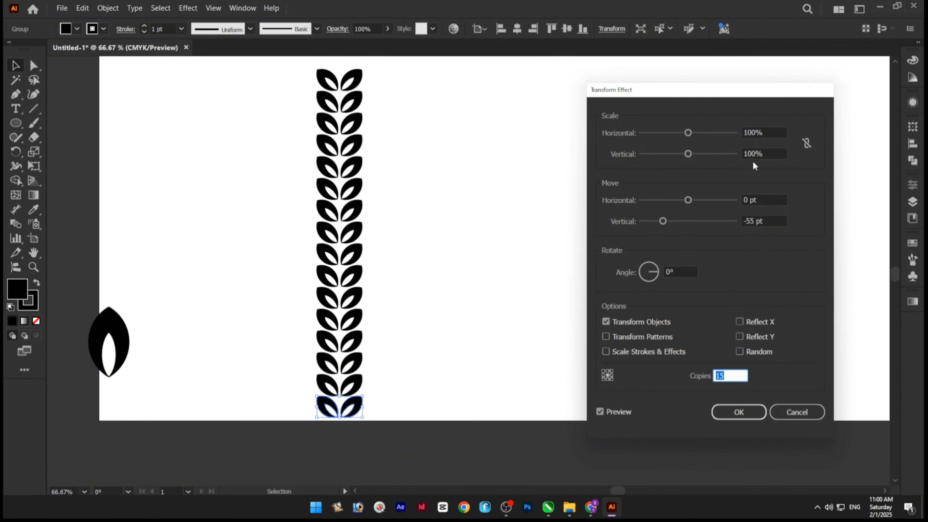
- Set the effect's horizontal and vertical scale to 96% each so the leaf pairs taper upward, and apply it
click(768, 151)
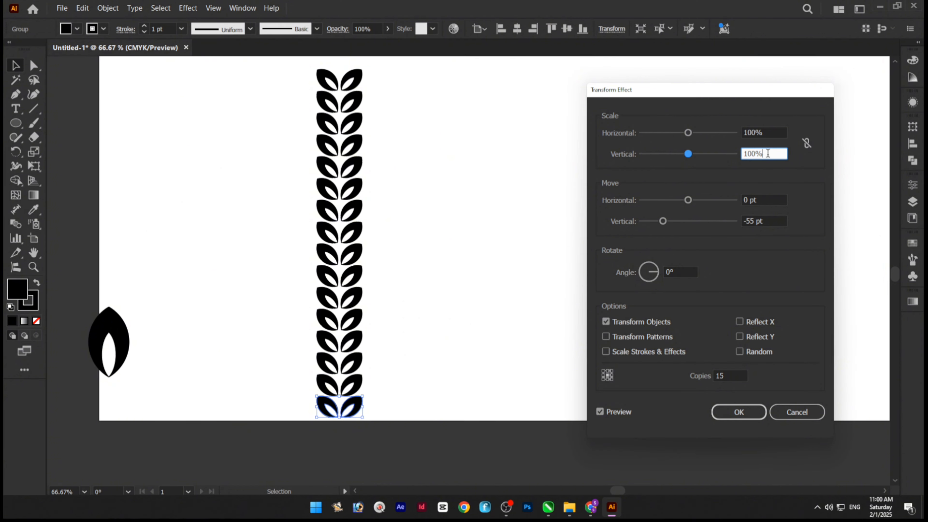
key(Down)
key(Down)
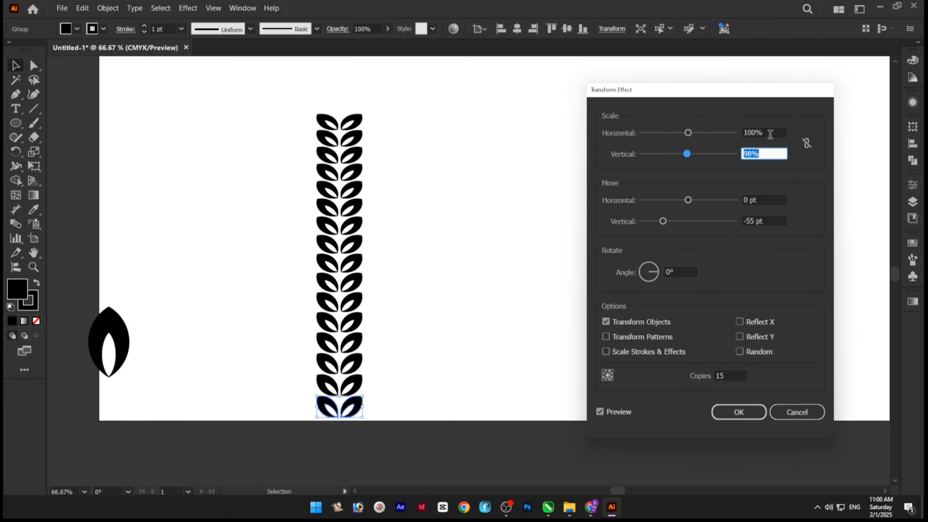
click(770, 133)
key(Down)
key(Down)
key(Down)
key(Down)
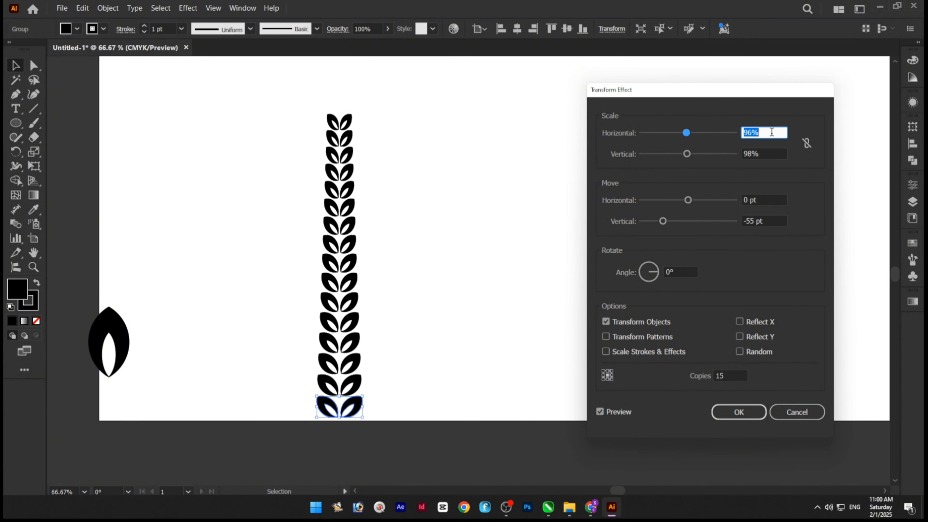
click(770, 151)
key(Down)
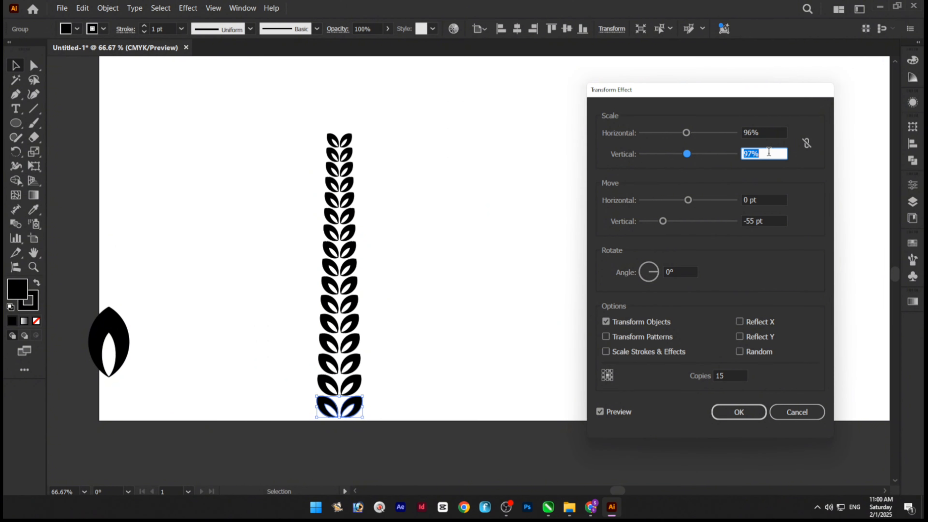
key(Down)
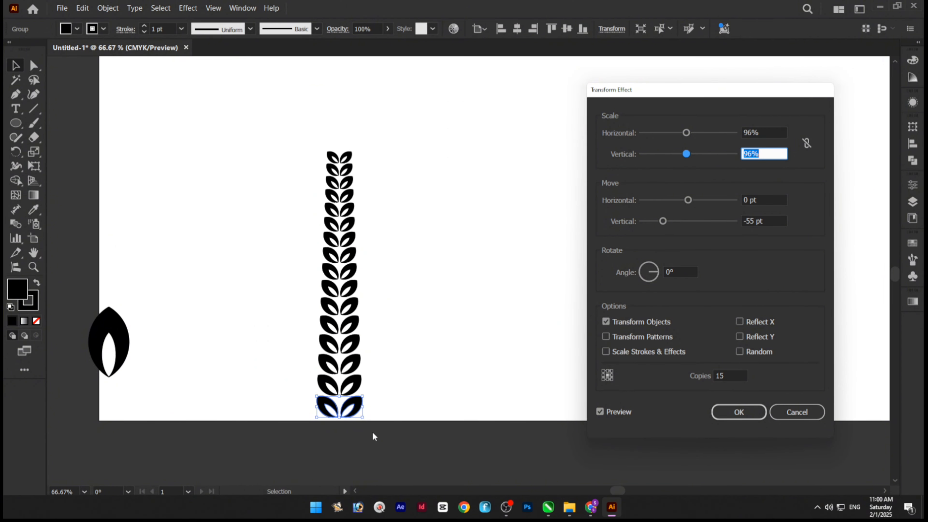
click(740, 412)
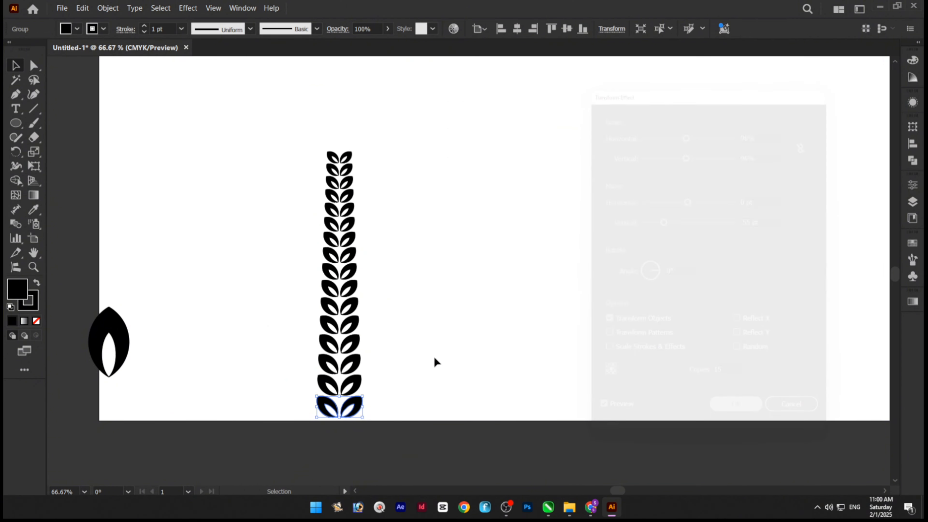
- Draw a straight vertical line beside the leaf column, from just below its base up to its top pair
click(233, 229)
drag(213, 95, 406, 425)
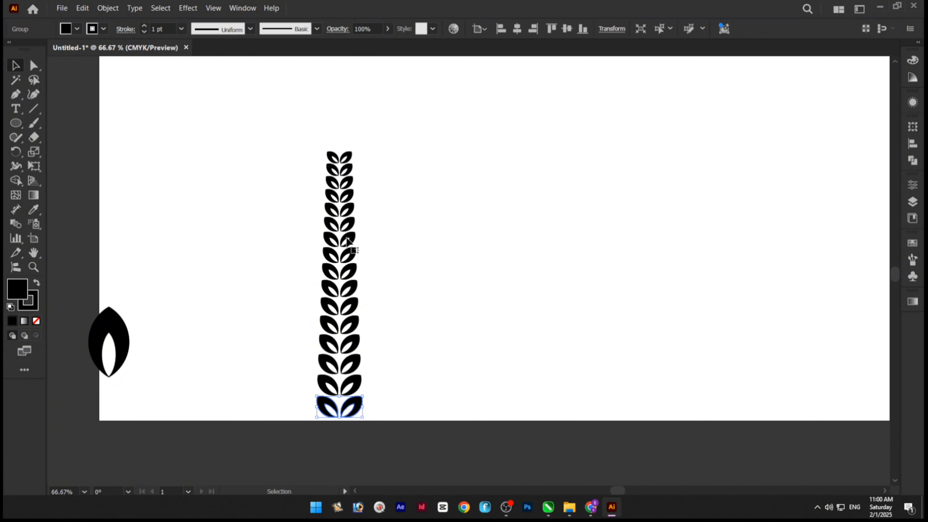
click(34, 109)
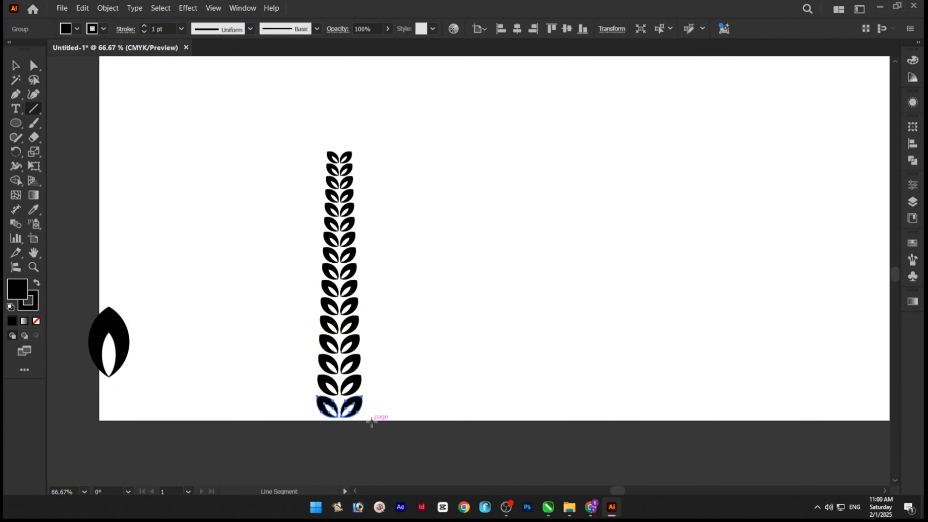
drag(372, 427, 352, 155)
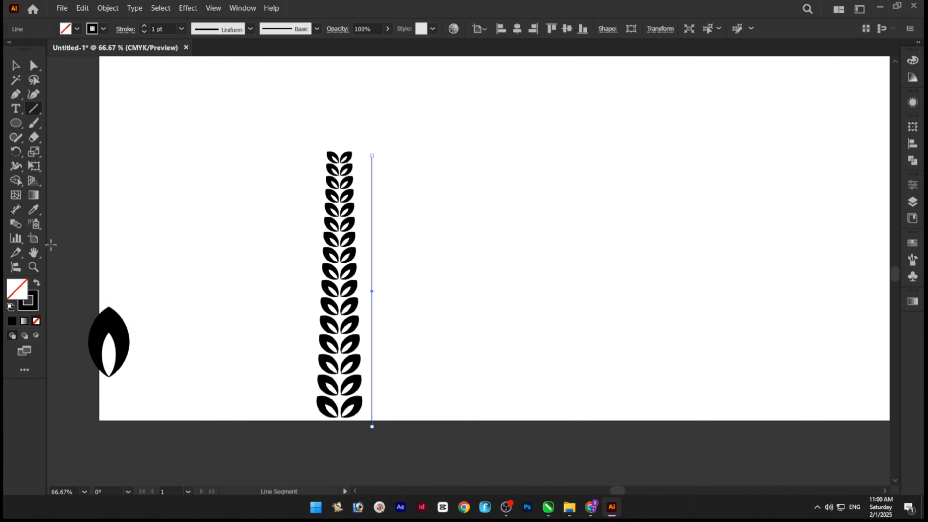
- Give the vertical line a 3 pt stroke with the triangular width profile that tapers to a point at its top
click(144, 26)
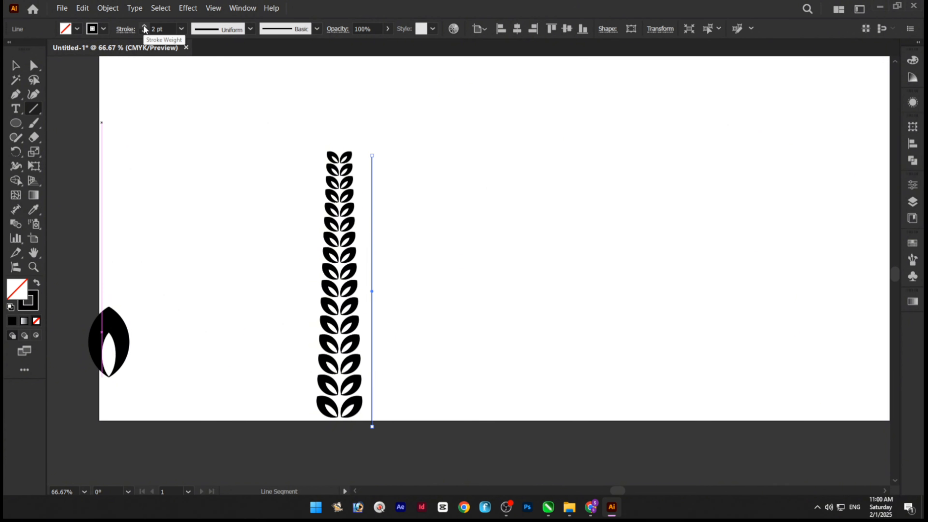
click(144, 26)
click(251, 30)
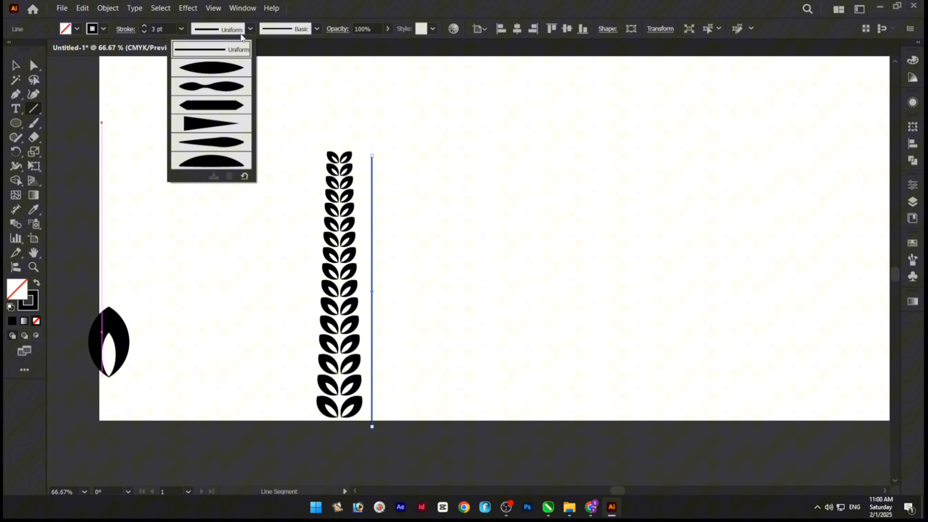
click(197, 128)
key(v)
click(430, 217)
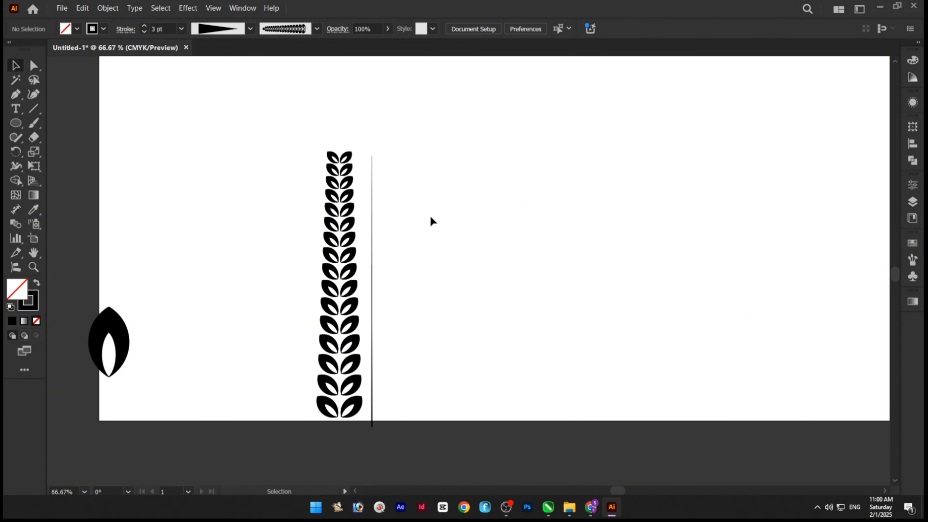
- Align the leaf column and the tapered line on their horizontal centers so the line forms the stem
scroll(271, 437, up, 1)
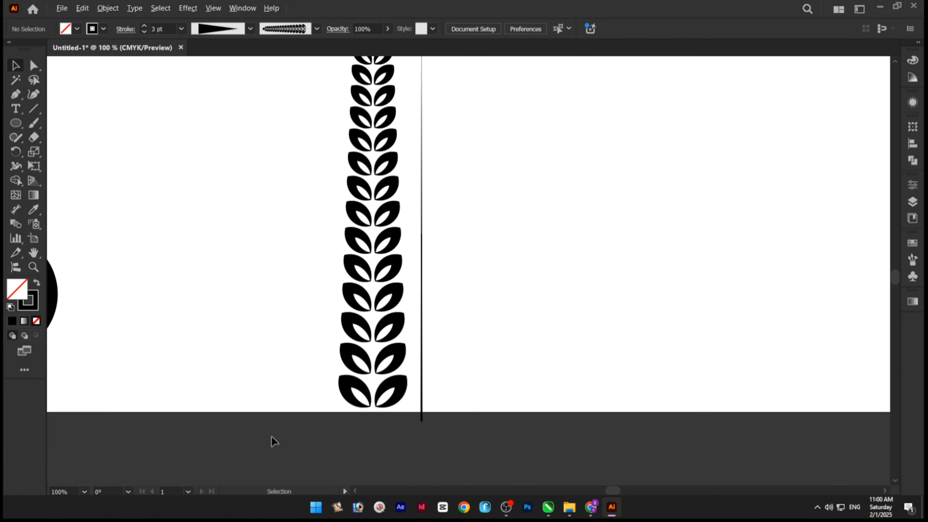
scroll(273, 387, down, 1)
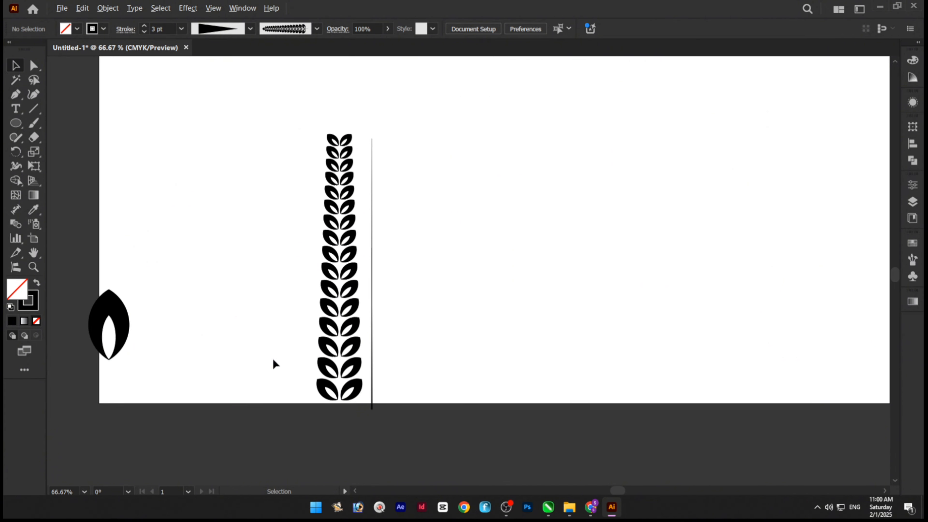
drag(264, 330, 473, 419)
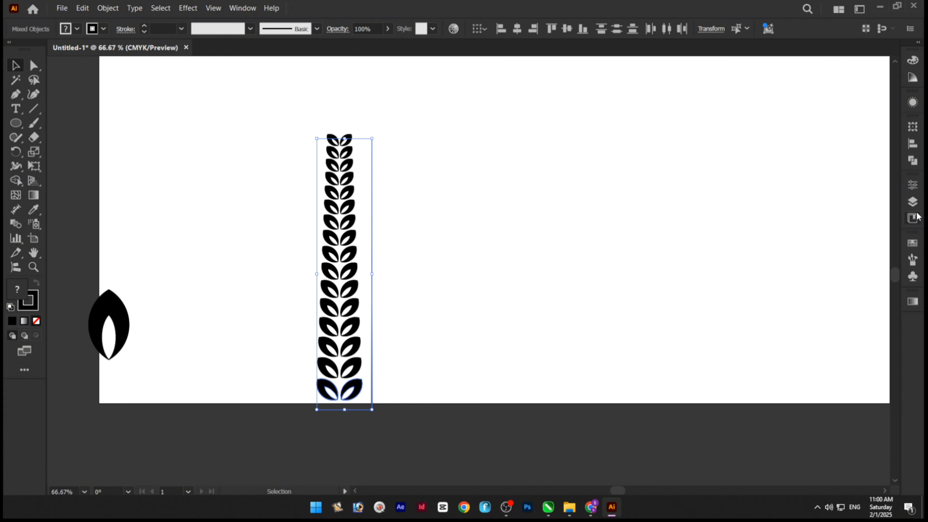
click(913, 144)
click(790, 153)
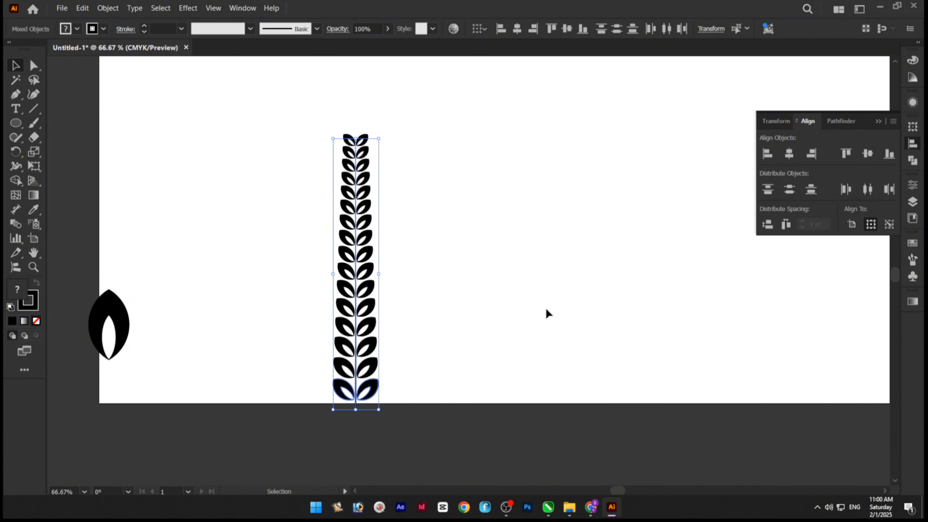
click(529, 323)
click(880, 121)
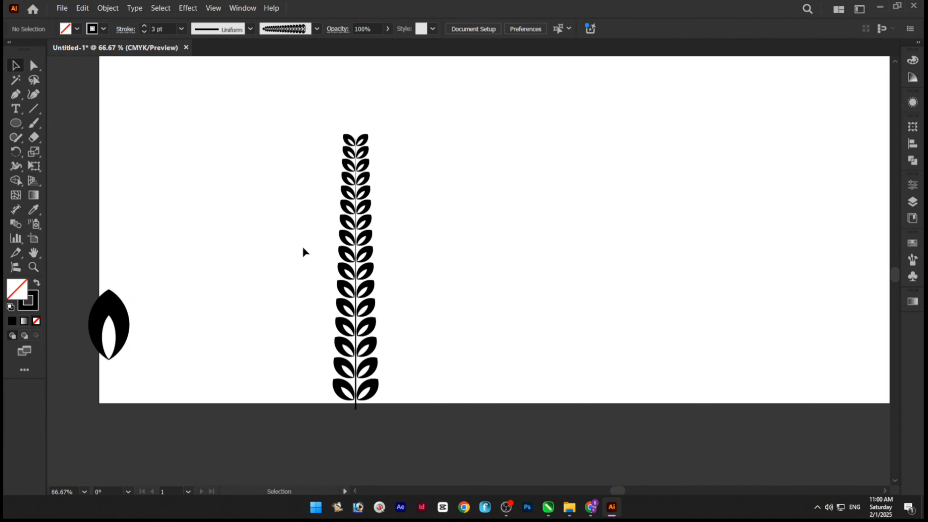
- Move the single large leaf from the artboard's edge onto the top of the stem
drag(203, 262, 91, 362)
drag(119, 307, 362, 73)
scroll(400, 445, down, 1)
scroll(368, 178, up, 5)
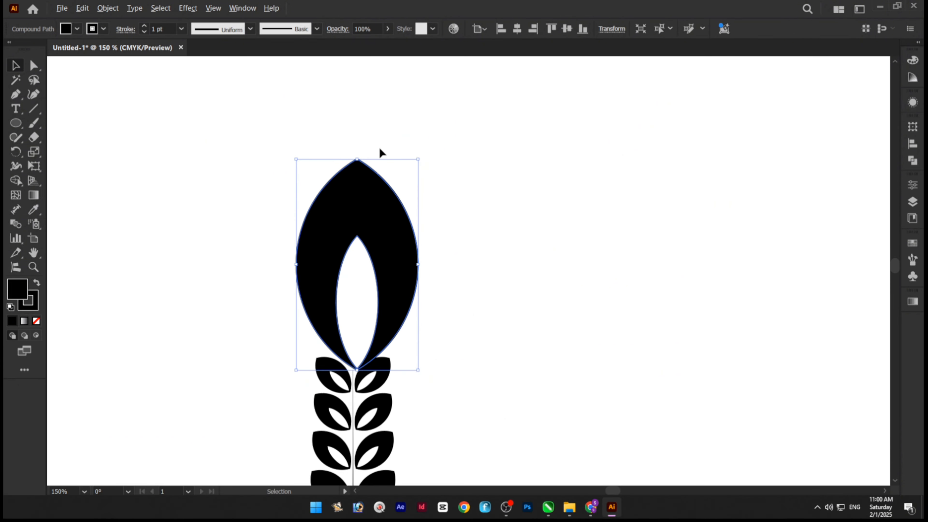
- Scale the single leaf down to match the upper leaves and seat its bottom point on the stem's tip
drag(440, 162, 305, 377)
drag(305, 420, 354, 433)
scroll(377, 219, down, 1)
scroll(377, 220, down, 2)
scroll(360, 214, up, 10)
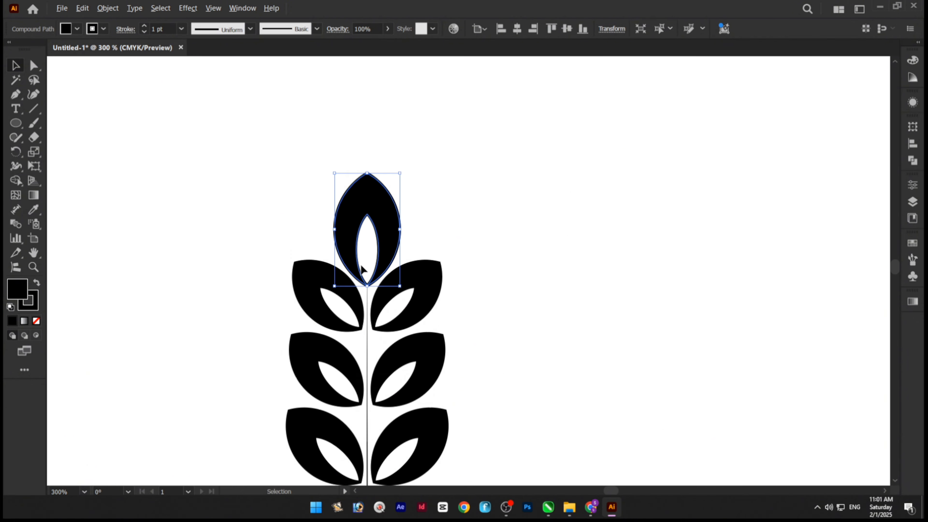
scroll(360, 214, down, 9)
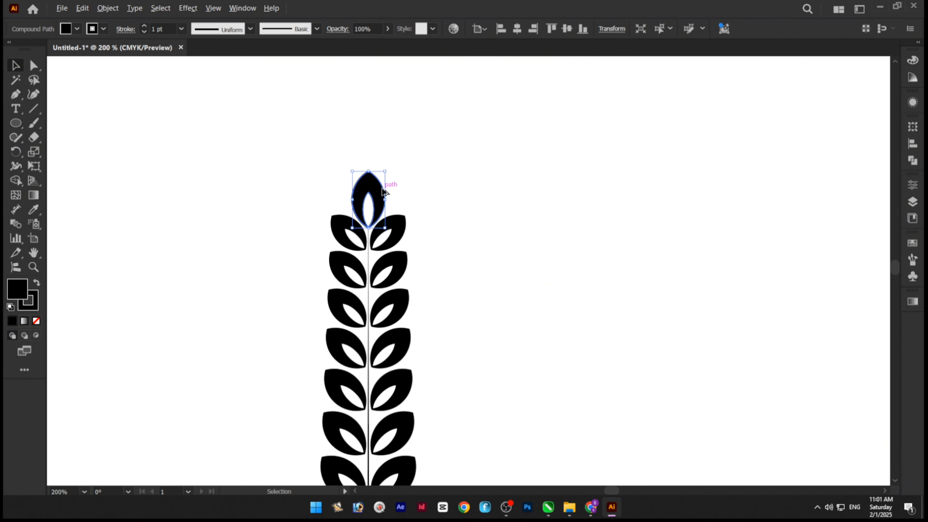
- Select the complete branch, including leaves, stem and tip leaf, and move it off the artboard to the left
drag(292, 147, 460, 425)
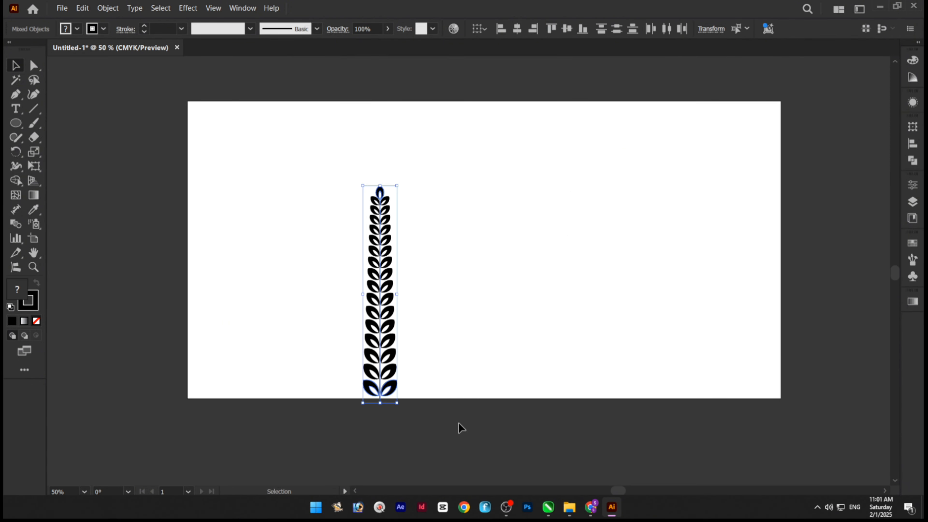
click(913, 260)
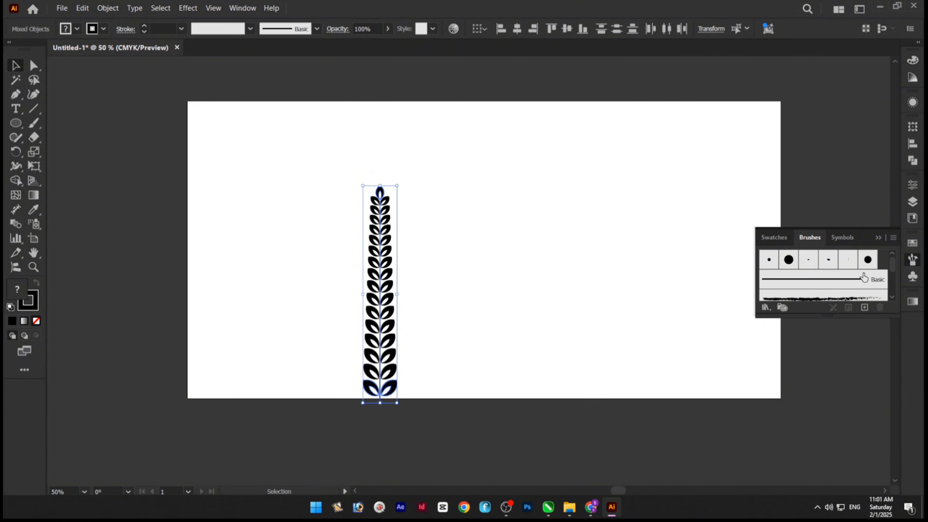
drag(389, 283, 714, 299)
key(ctrl+z)
- Create a new Art Brush from the selected leaf branch with its direction pointing up toward the tip leaf
mouse_move(389, 295)
mouse_down()
mouse_move(783, 269)
mouse_move(824, 282)
mouse_up()
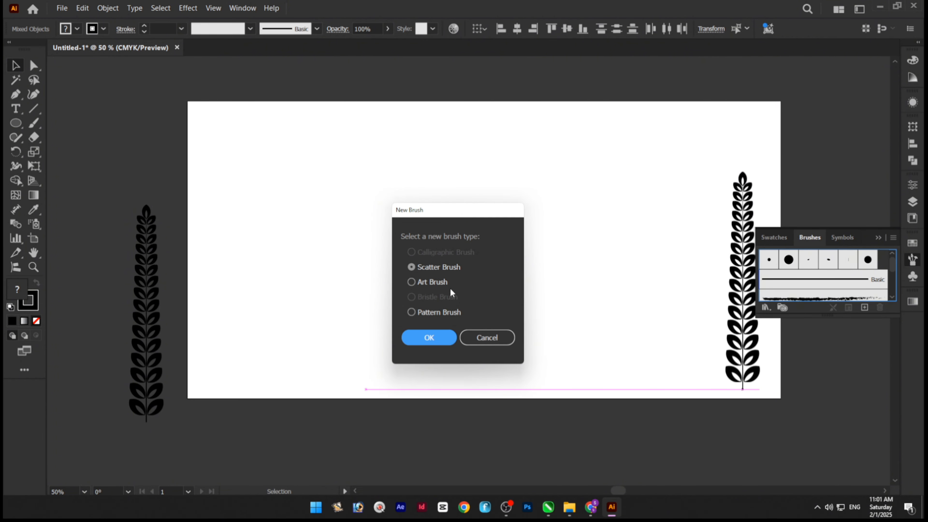
click(424, 281)
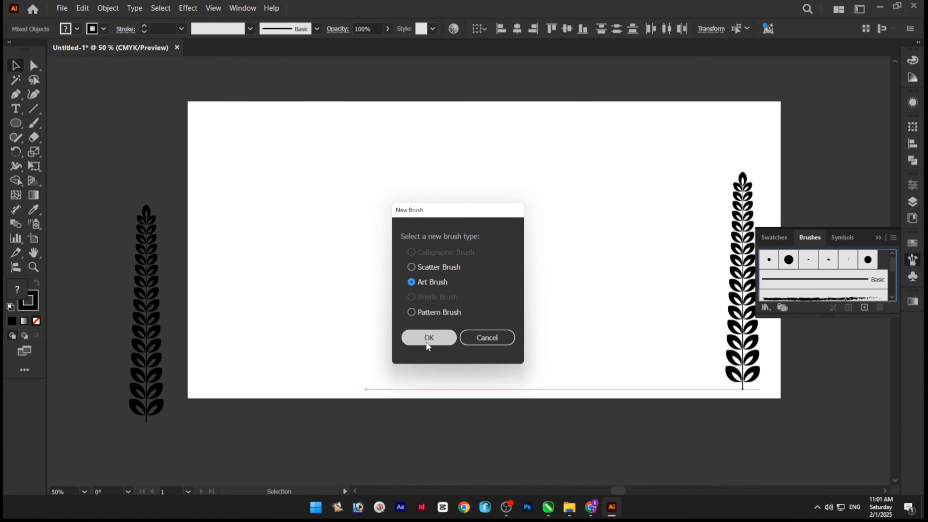
click(428, 344)
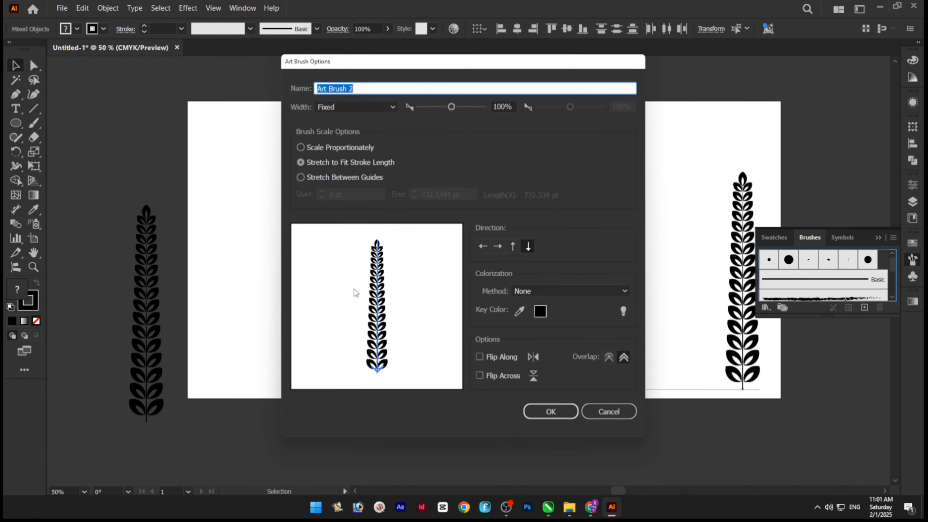
click(513, 249)
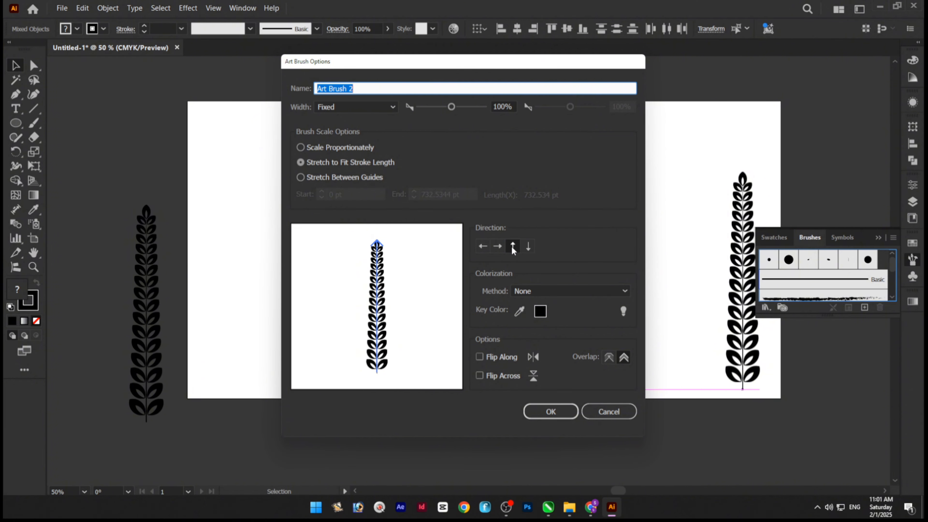
click(551, 411)
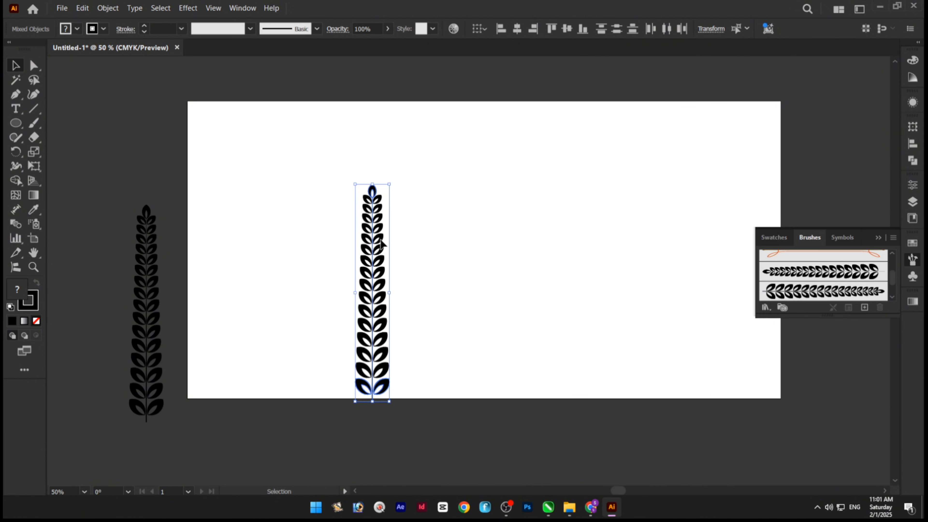
- Delete the source branch from the artboard and select the new upward-directed leaf brush
mouse_move(381, 243)
mouse_down()
mouse_move(373, 304)
mouse_move(345, 304)
mouse_up()
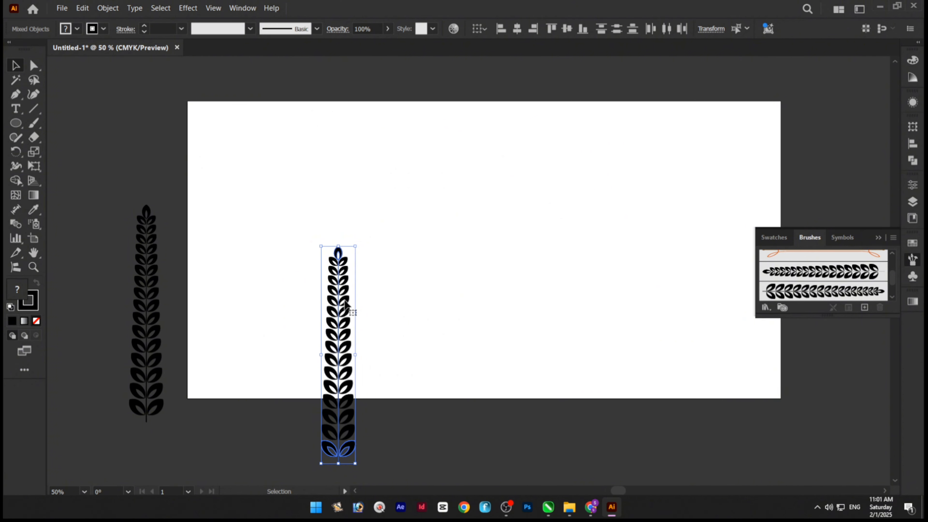
key(Delete)
click(850, 280)
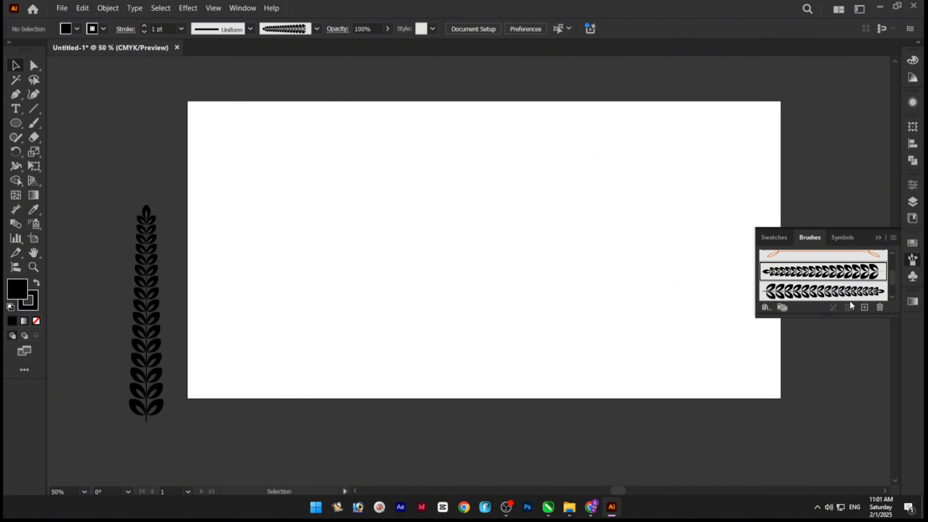
click(849, 292)
- Draw a large circle with no fill and a black stroke in the middle of the artboard
click(16, 123)
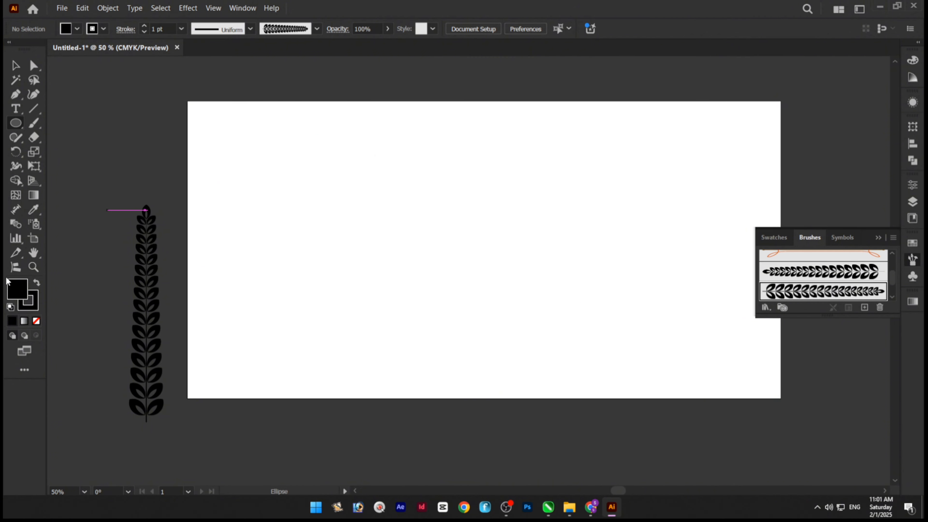
click(36, 321)
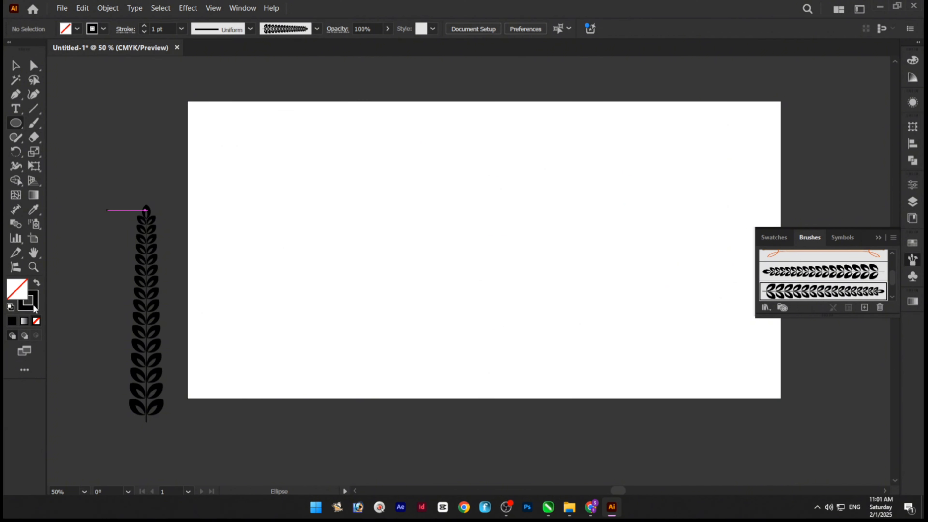
click(35, 309)
click(878, 55)
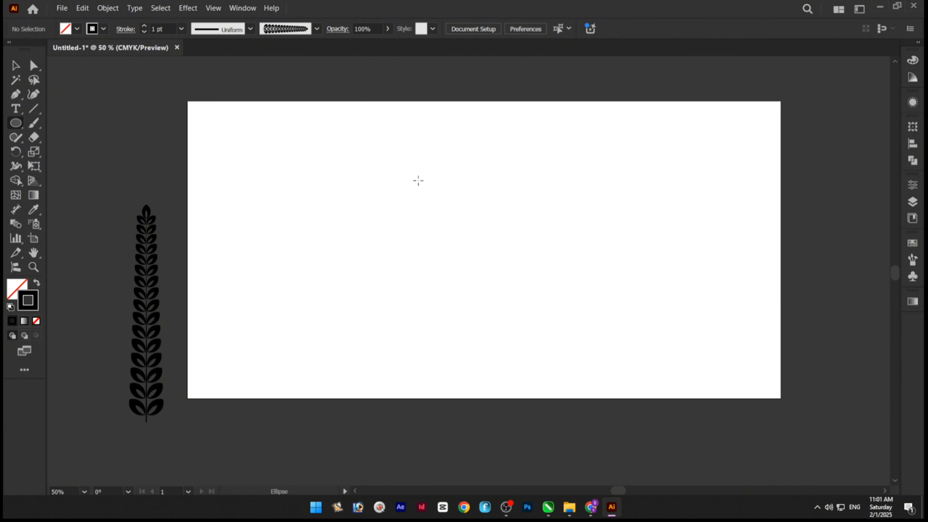
key(ctrl+0)
drag(290, 155, 588, 379)
- Remove the circle's right anchor point, leaving only the left half-circle arc
key(a)
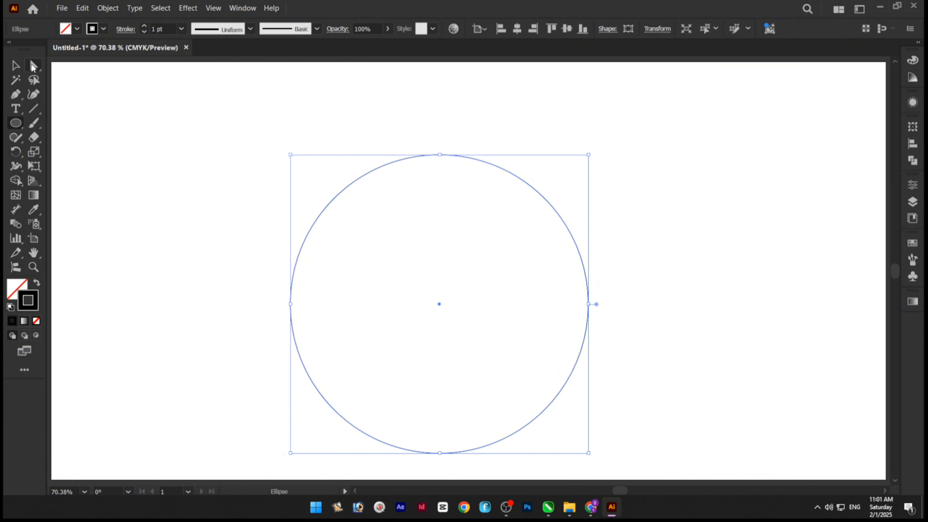
drag(695, 266, 561, 341)
key(Delete)
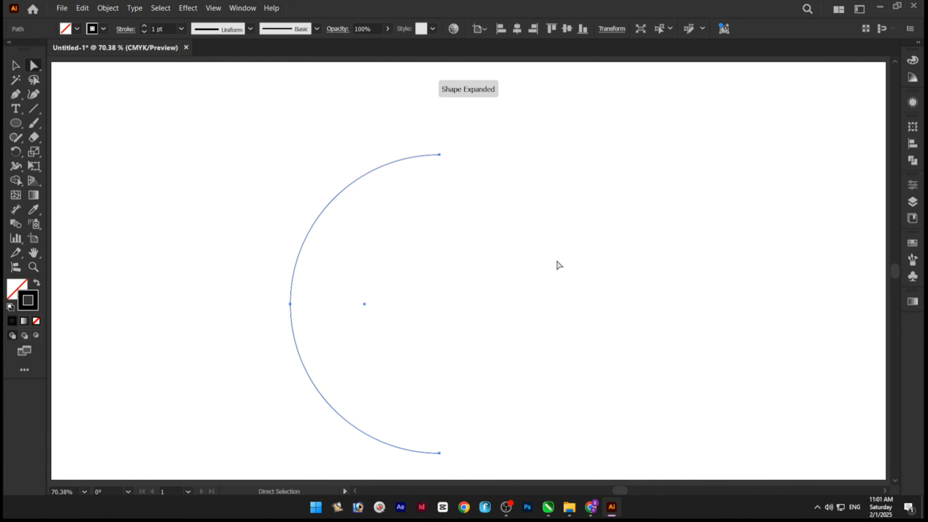
- Apply the new leaf Art Brush to the arc so the large leaves start at its lower end
click(913, 259)
click(800, 272)
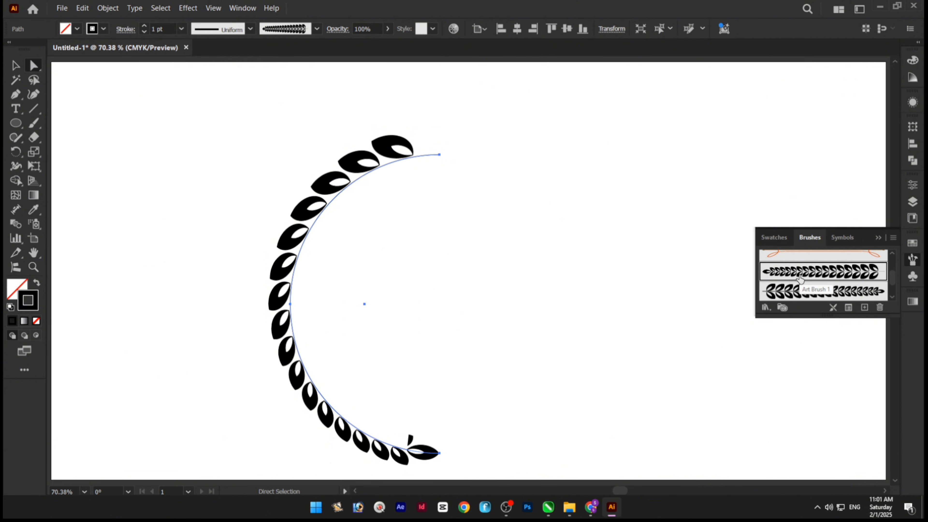
click(803, 293)
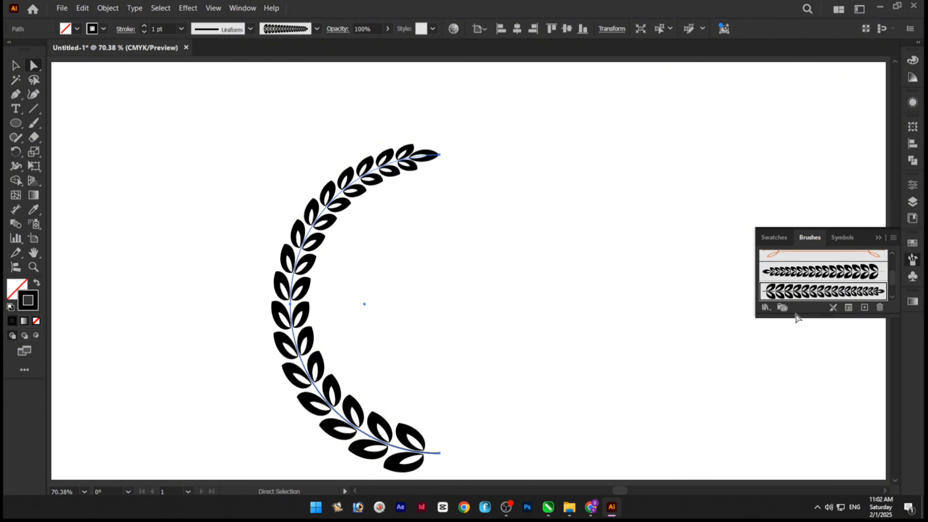
click(879, 239)
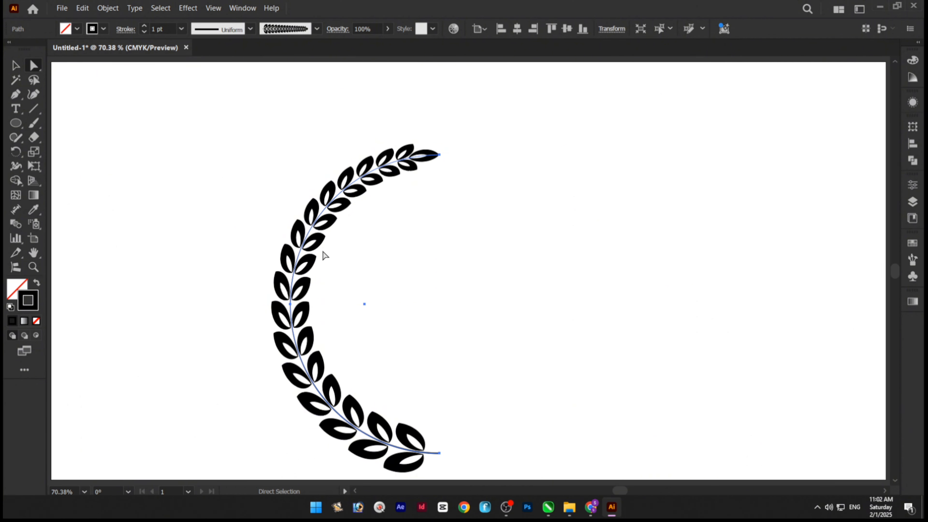
- Reflect a copy of the leafy arc across the vertical axis and place it opposite the original to form a wreath
right_click(317, 244)
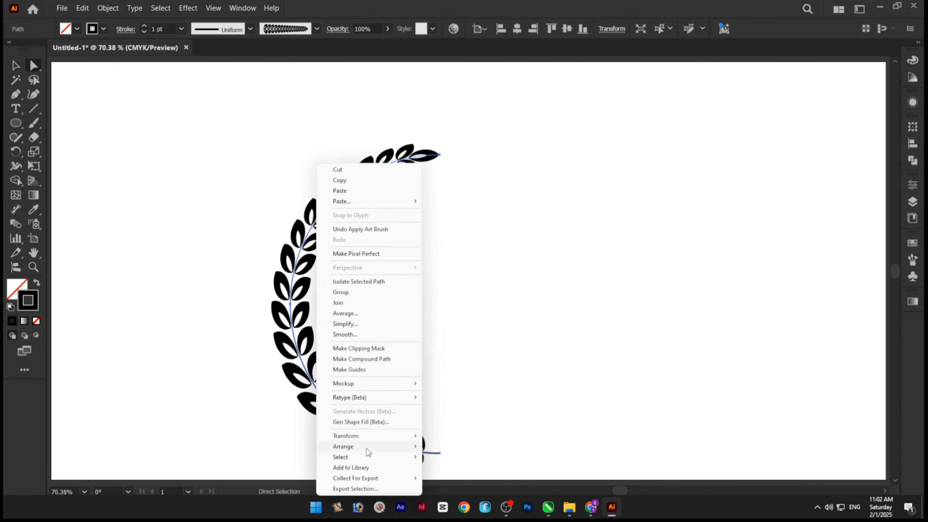
mouse_move(362, 435)
click(451, 388)
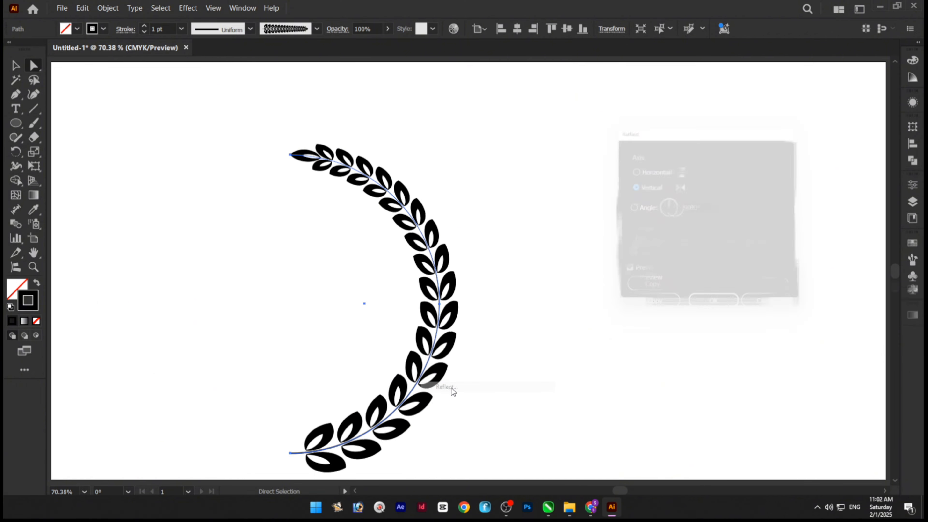
click(646, 307)
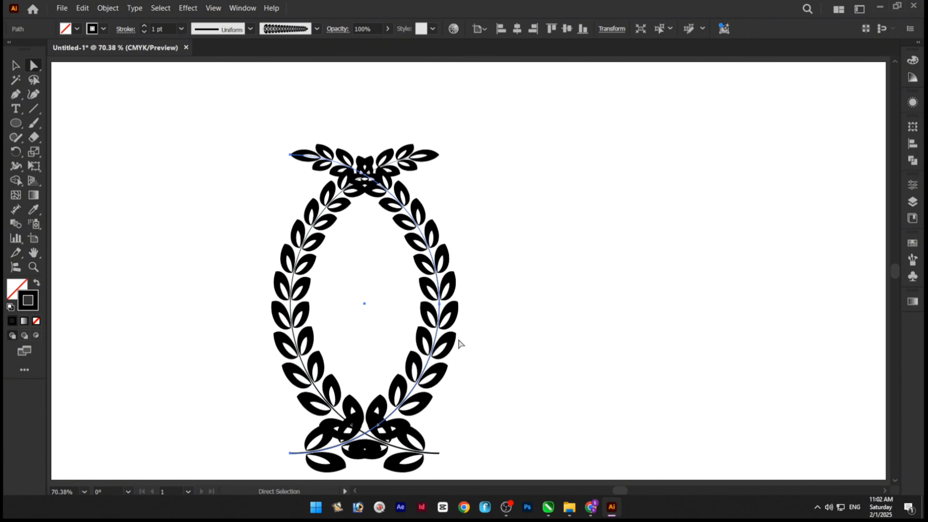
drag(450, 317, 624, 314)
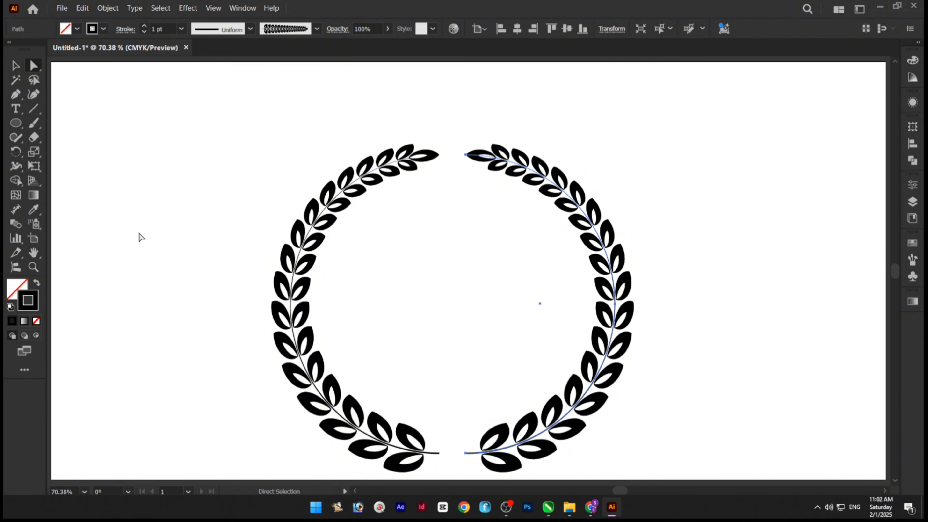
- Draw a five-pointed star between the lower stem ends of the two branches
click(16, 123)
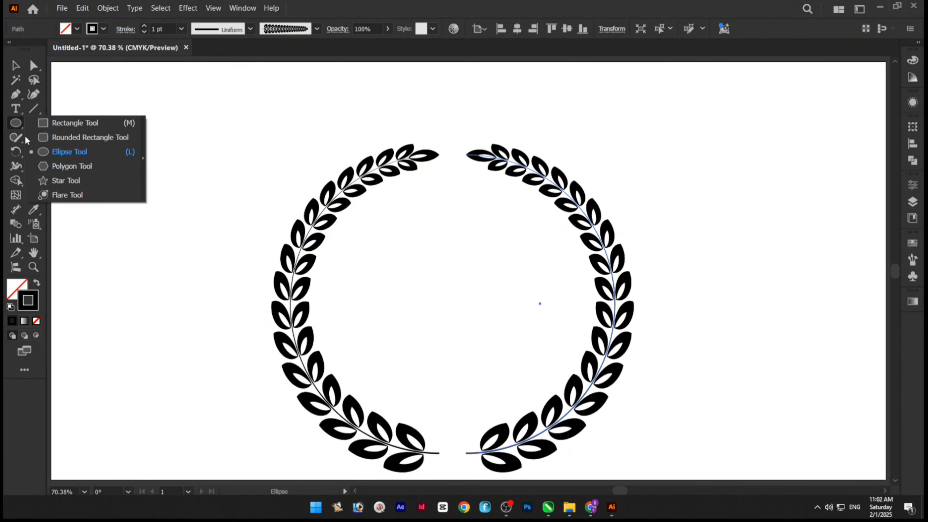
click(60, 181)
scroll(458, 473, up, 3)
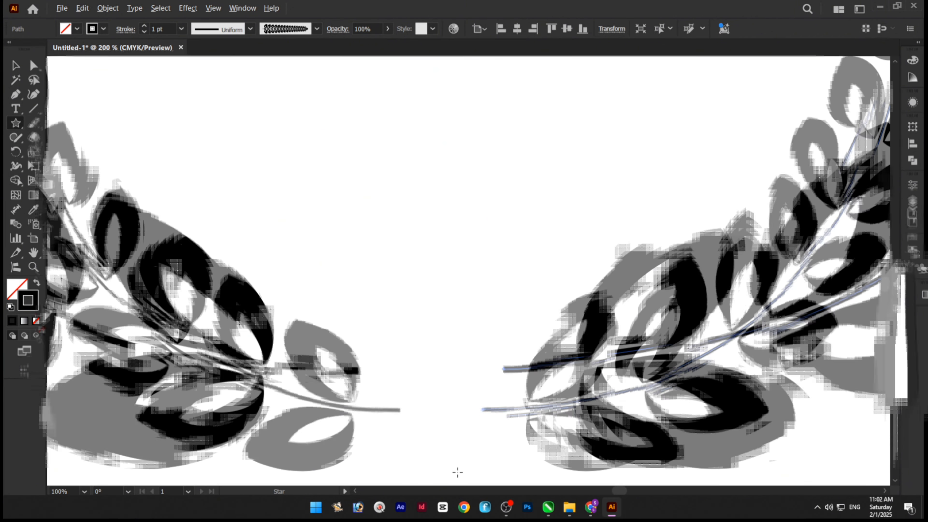
scroll(458, 473, up, 2)
drag(397, 340, 474, 400)
key(v)
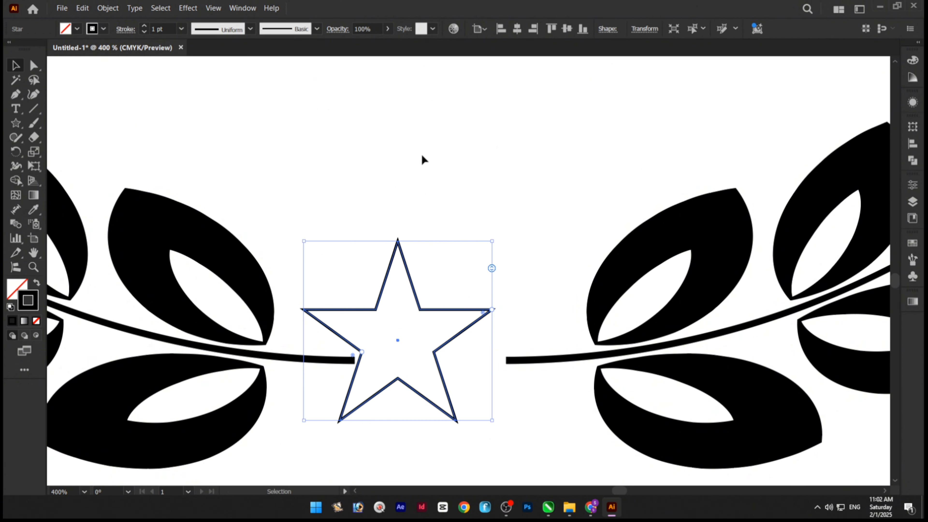
- Give the star a solid black fill and no stroke
click(913, 243)
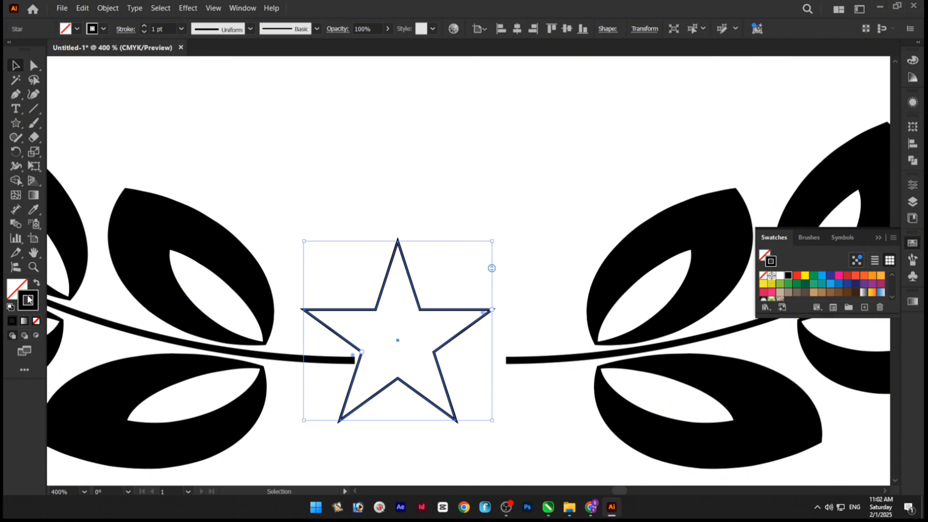
click(37, 321)
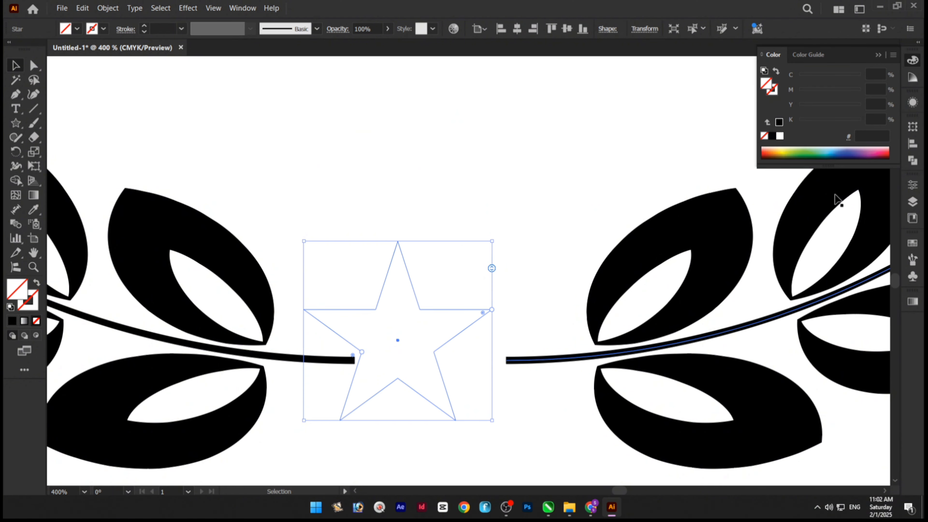
click(780, 122)
click(879, 55)
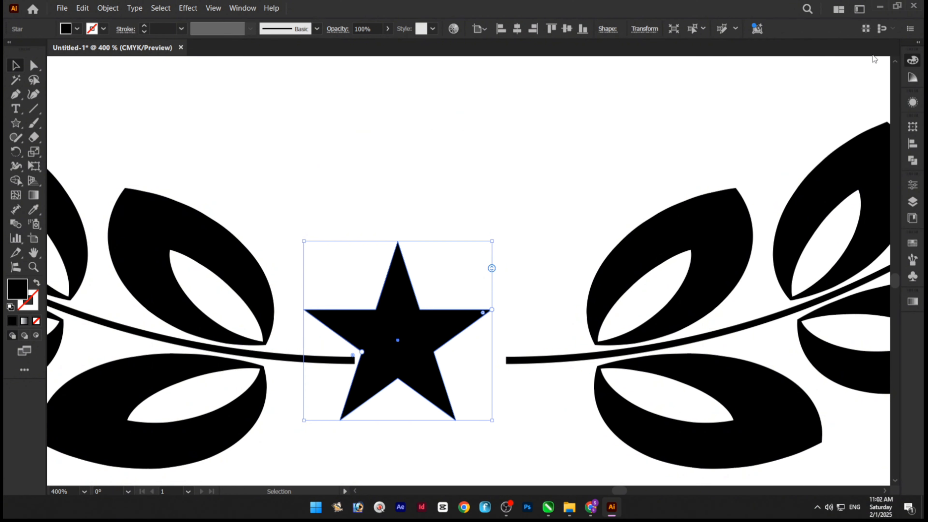
click(103, 29)
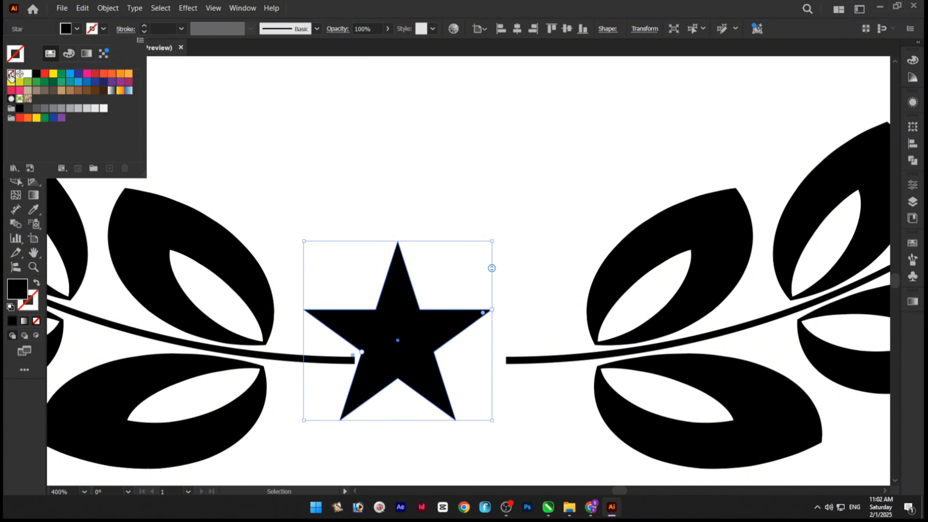
click(385, 239)
- Scale the star down to roughly half its size and center it in the gap between the stem ends
drag(396, 322, 432, 341)
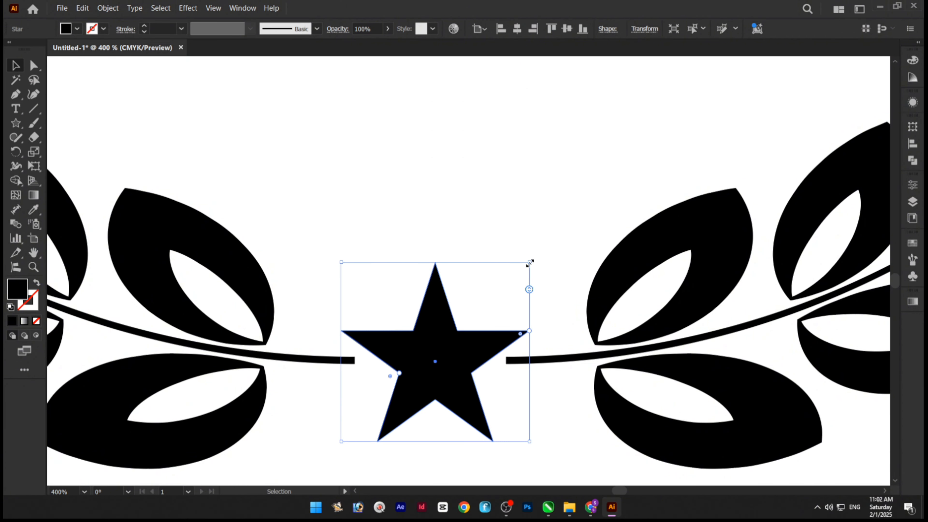
drag(530, 263, 444, 330)
drag(394, 417, 437, 376)
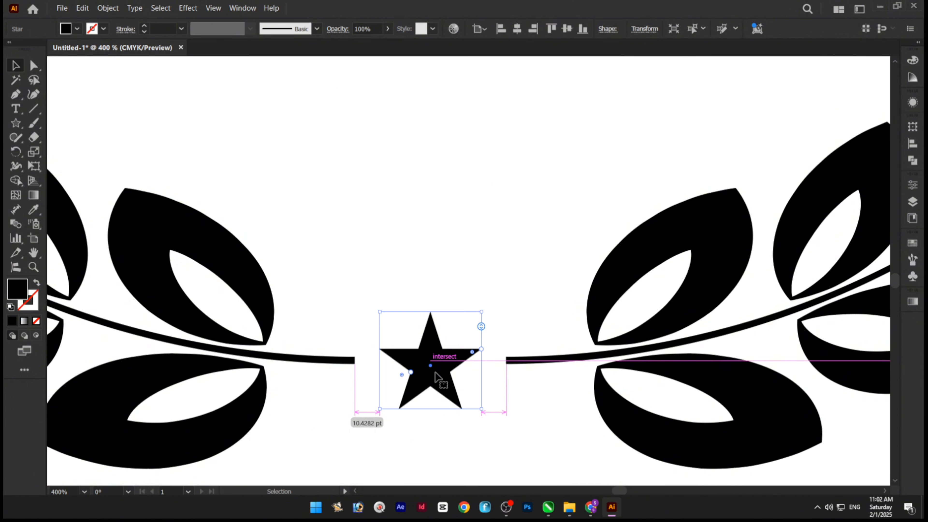
- Delete the spare straight branch lying off the artboard's left side
scroll(447, 369, down, 4)
scroll(462, 410, down, 2)
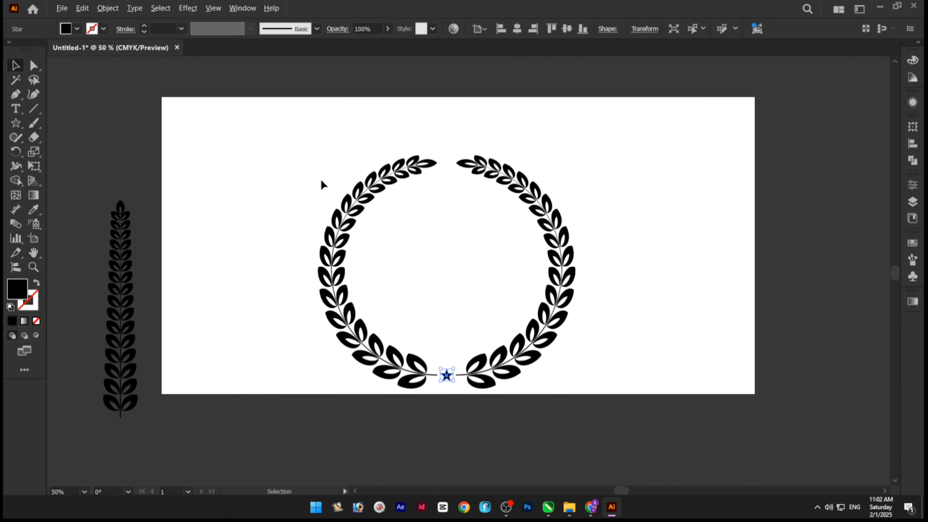
click(243, 149)
mouse_move(192, 180)
mouse_down()
mouse_move(124, 300)
mouse_move(75, 432)
mouse_up()
key(Delete)
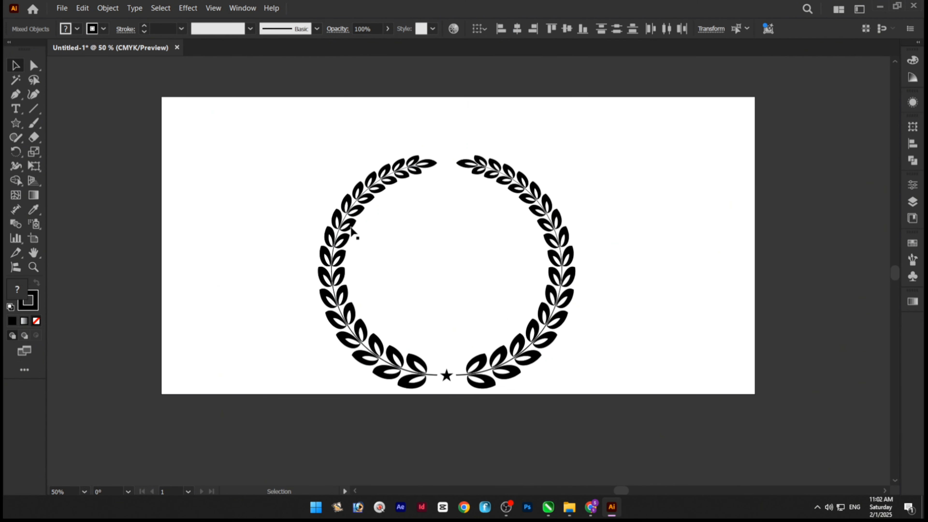
- Group the two wreath branches and the star
drag(253, 119, 636, 457)
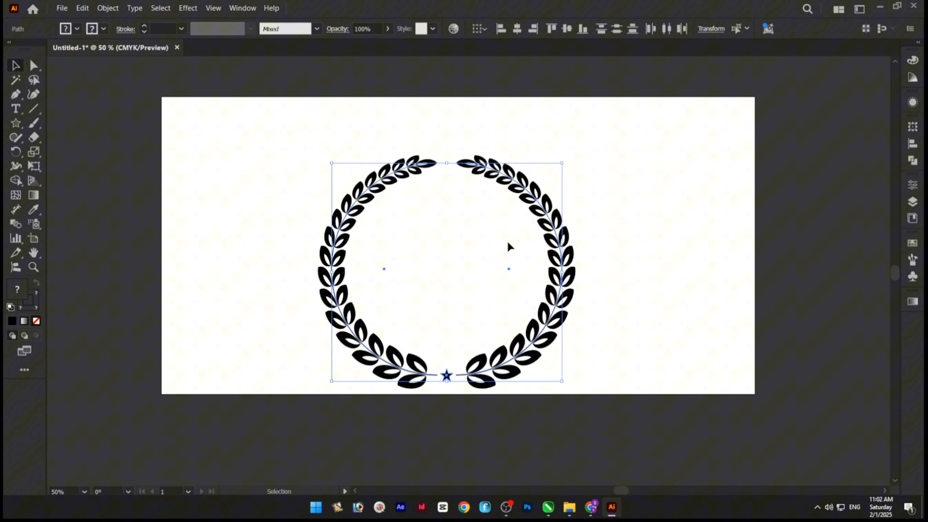
right_click(468, 164)
click(503, 267)
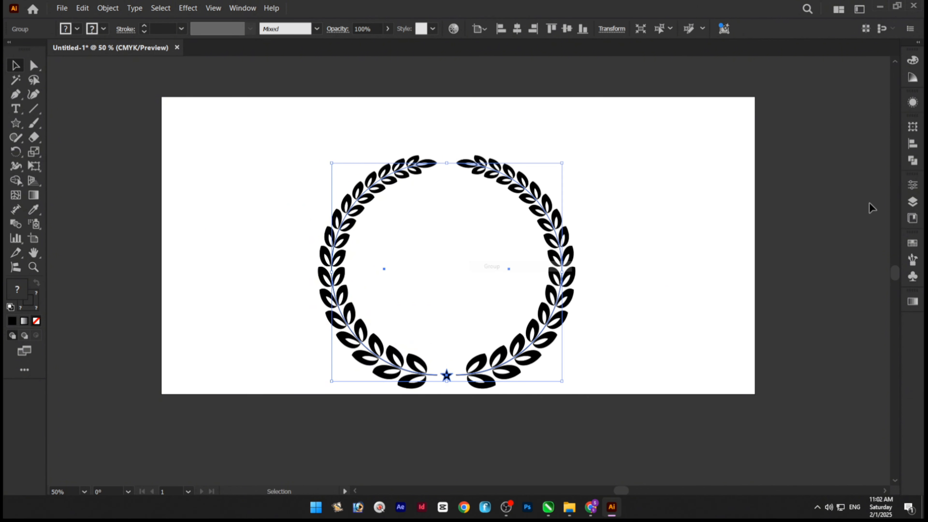
- Center the wreath group horizontally and vertically on the artboard, deselect it and fit the artboard in view
click(914, 144)
click(790, 155)
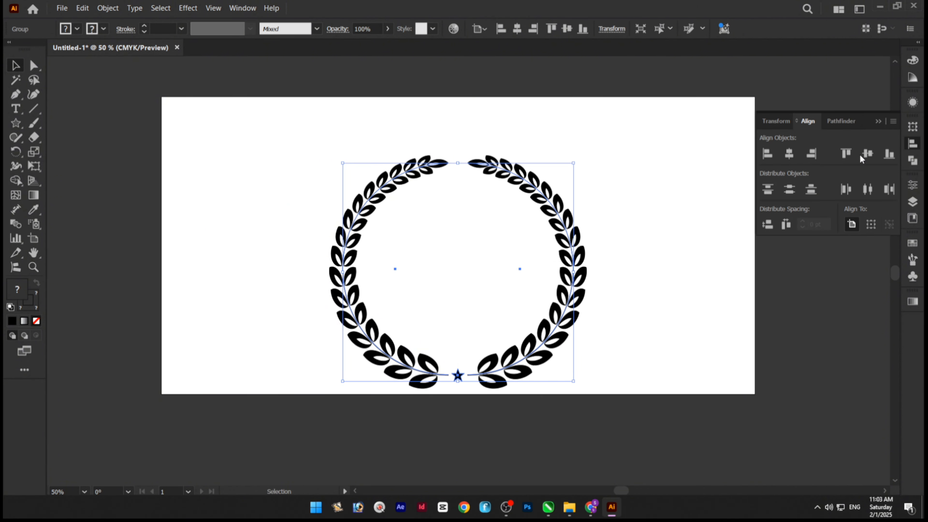
click(867, 154)
click(879, 122)
key(a)
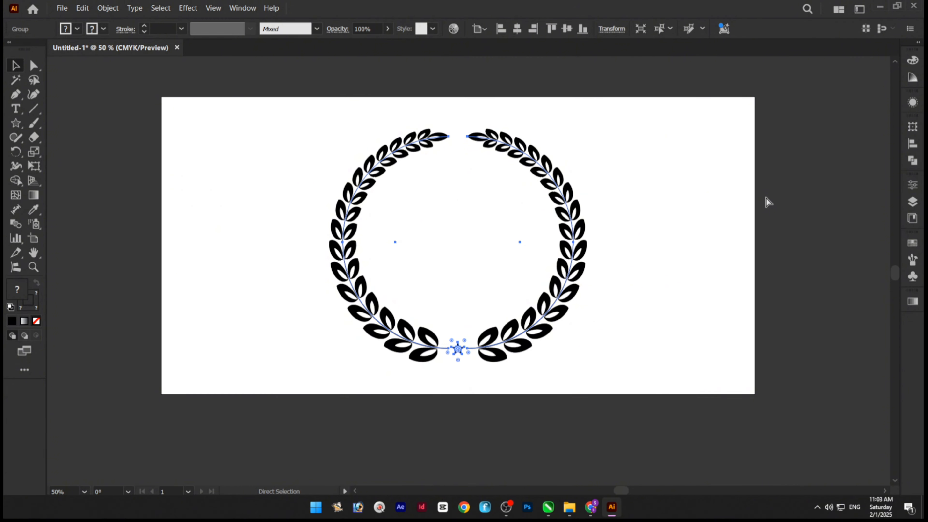
click(696, 253)
key(v)
key(ctrl+0)
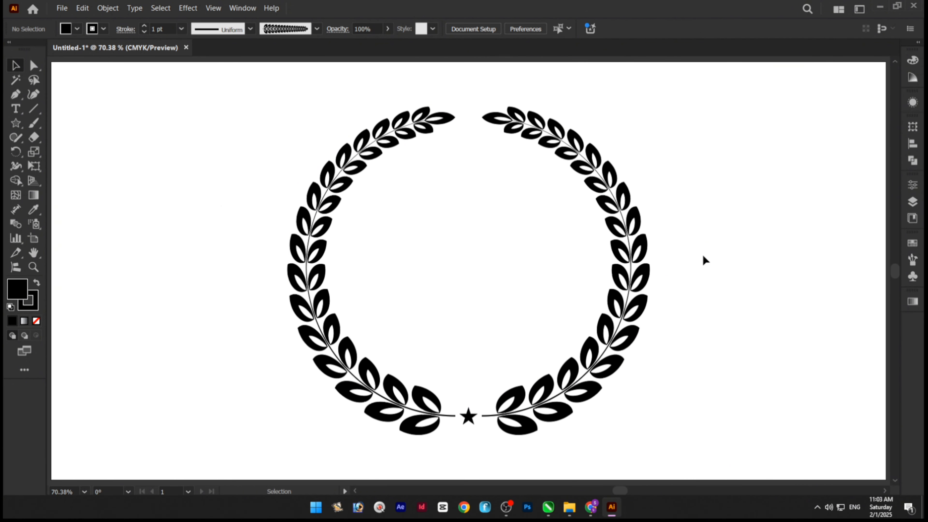